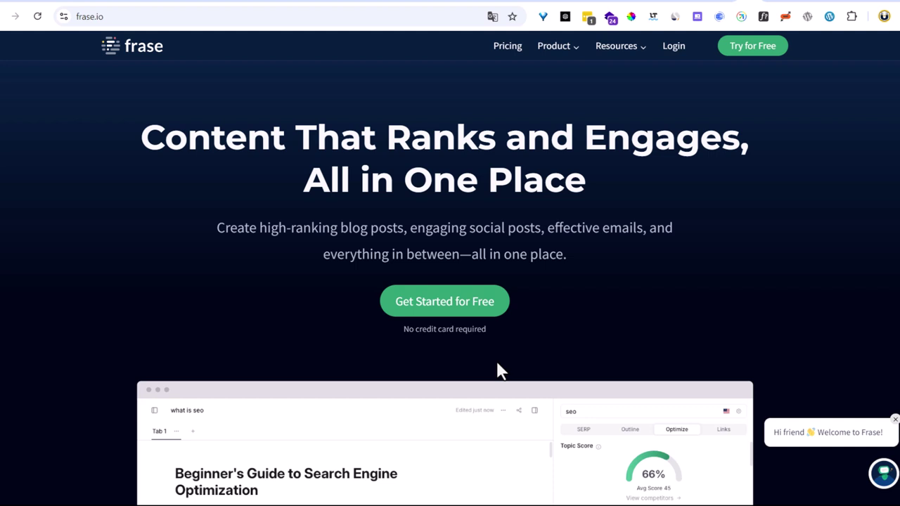
# Look over the Frase homepage's headline and content editor preview
pyautogui.scroll(-5, 506, 367)
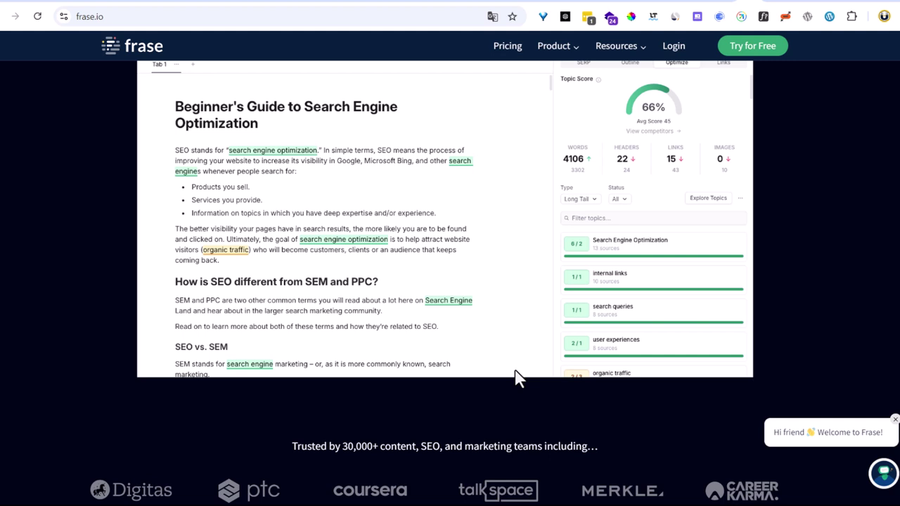
pyautogui.scroll(4, 516, 378)
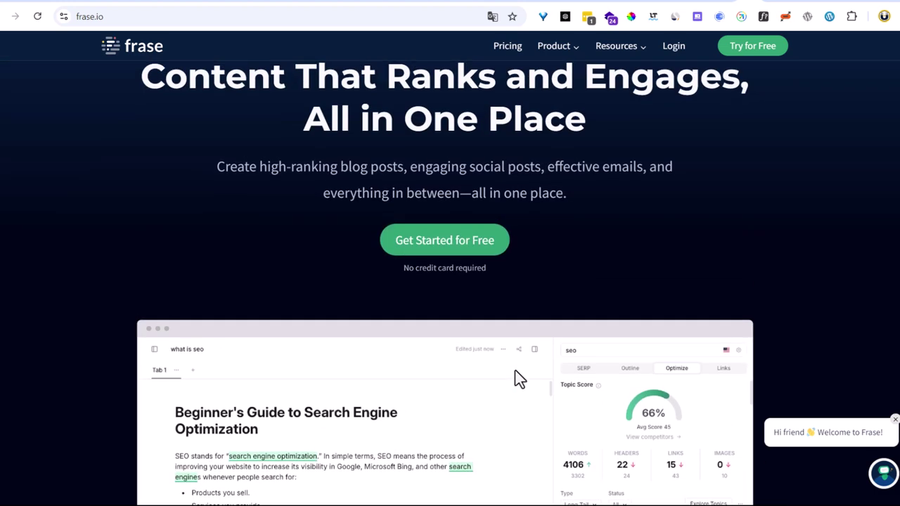
pyautogui.scroll(1, 517, 378)
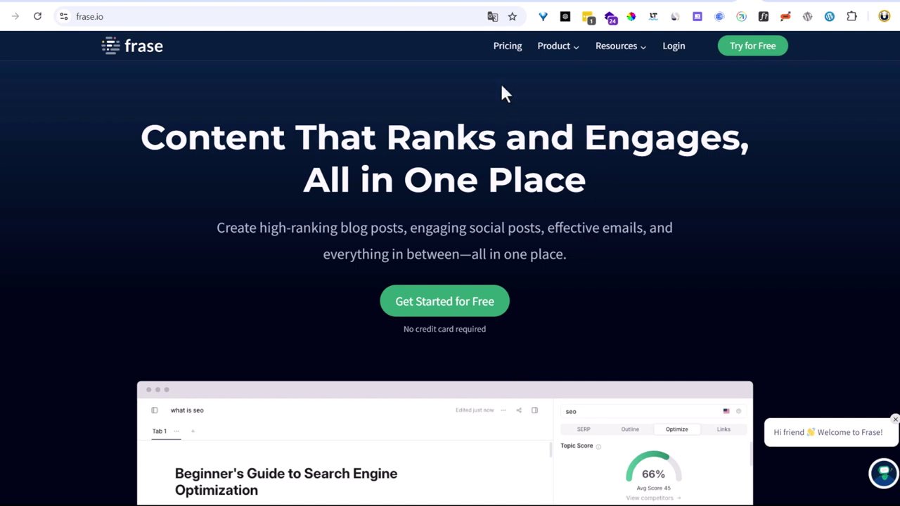
pyautogui.click(508, 57)
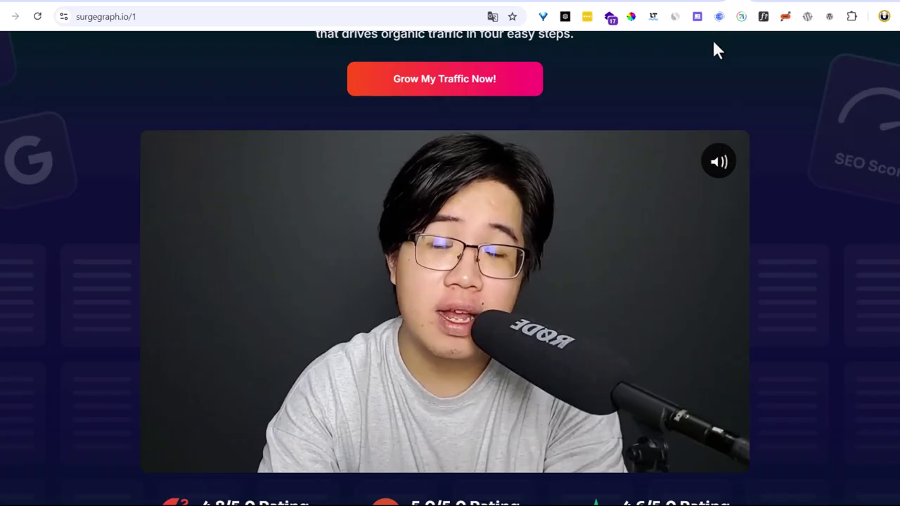
# Look through the SurgeGraph homepage from its headline and review ratings to the keyword-to-longform demo video
pyautogui.scroll(3, 342, 251)
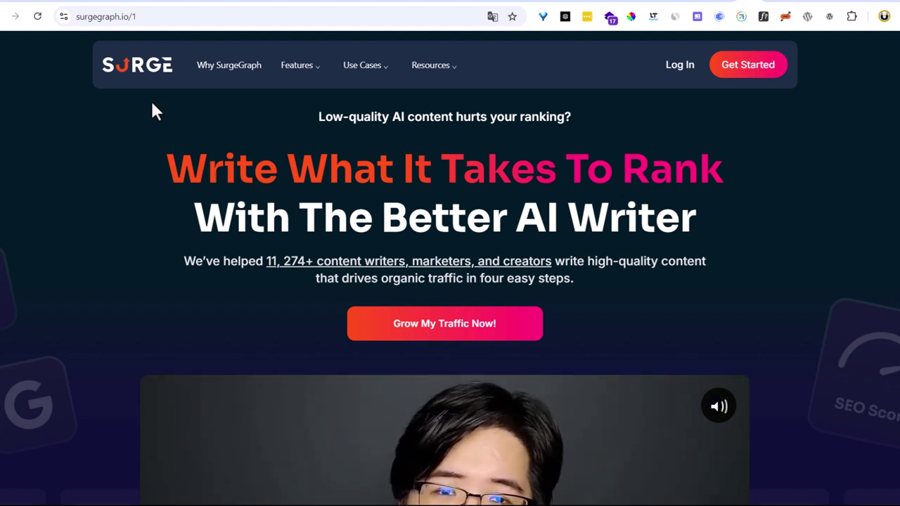
pyautogui.scroll(-10, 153, 103)
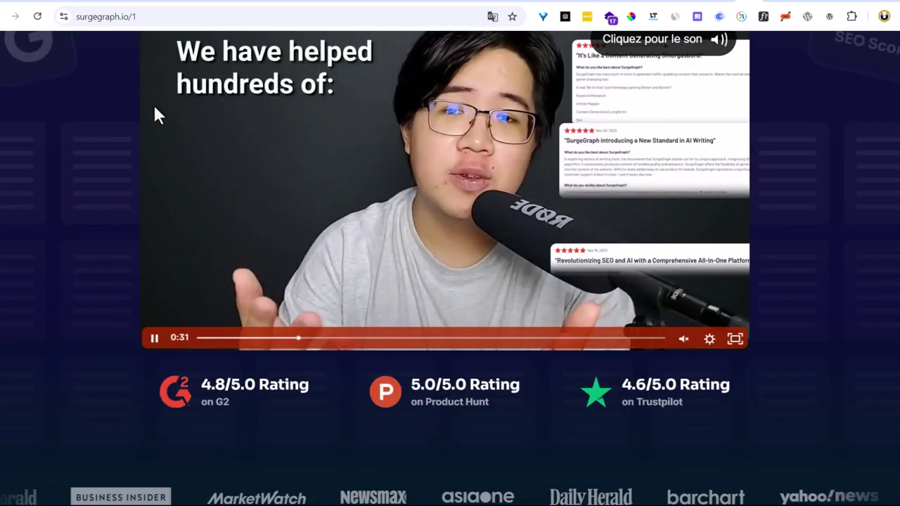
pyautogui.scroll(4, 155, 111)
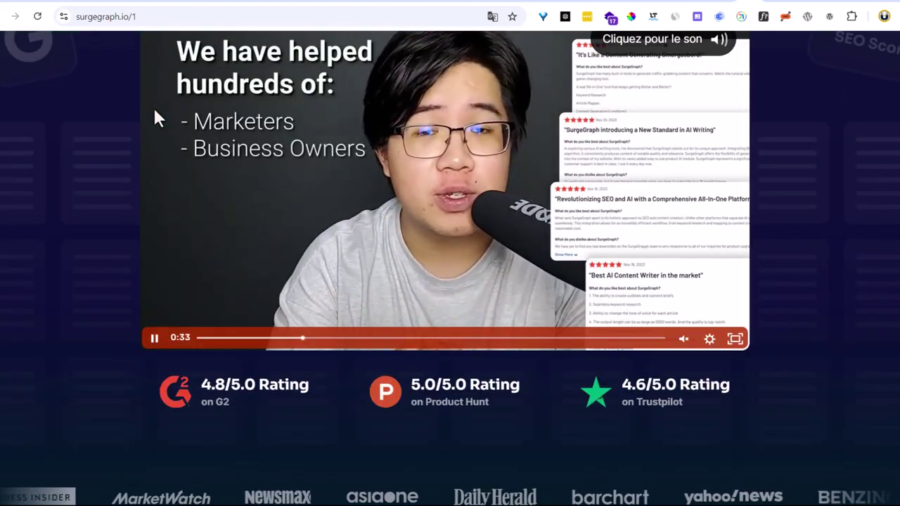
pyautogui.scroll(-6, 155, 111)
pyautogui.scroll(-10, 156, 115)
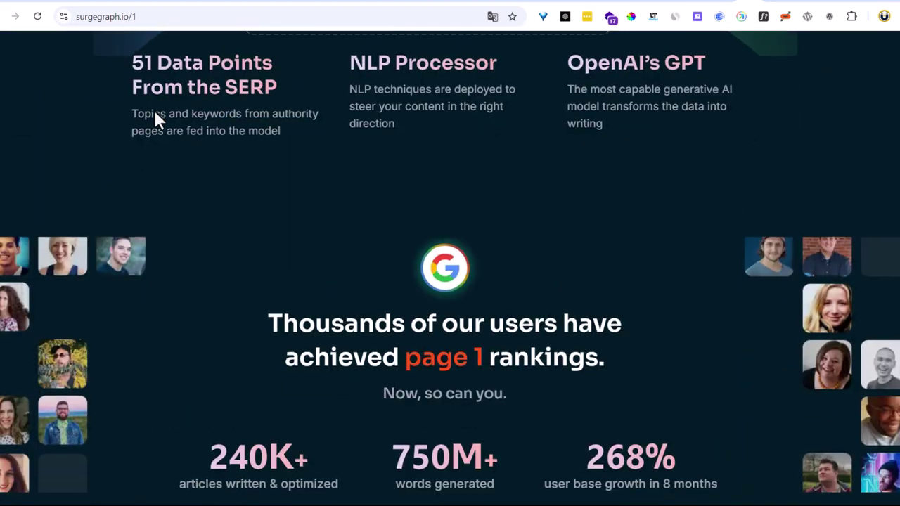
pyautogui.scroll(-3, 155, 113)
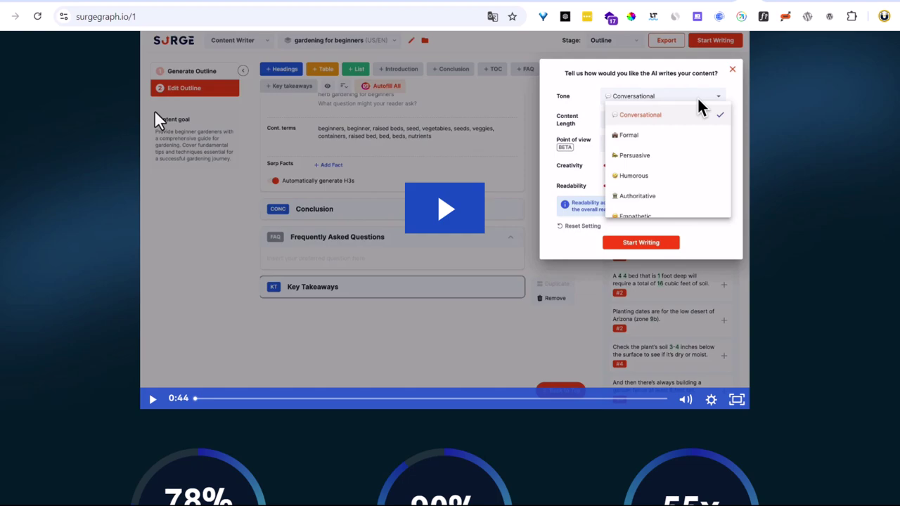
# Examine the SurgeGraph feature cards for Longform AI, Product AI, Content Vision and Bulk Generation
pyautogui.scroll(-10, 154, 113)
pyautogui.scroll(4, 156, 119)
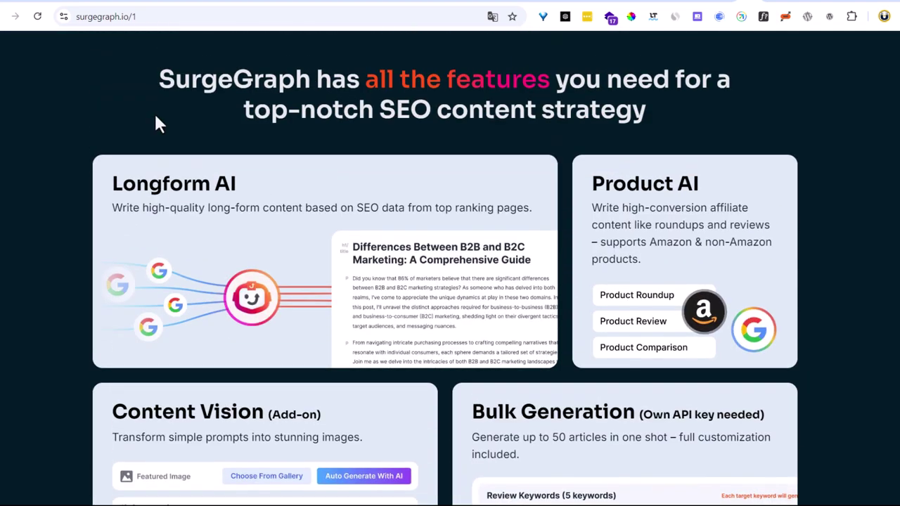
pyautogui.scroll(-4, 156, 119)
pyautogui.scroll(3, 156, 127)
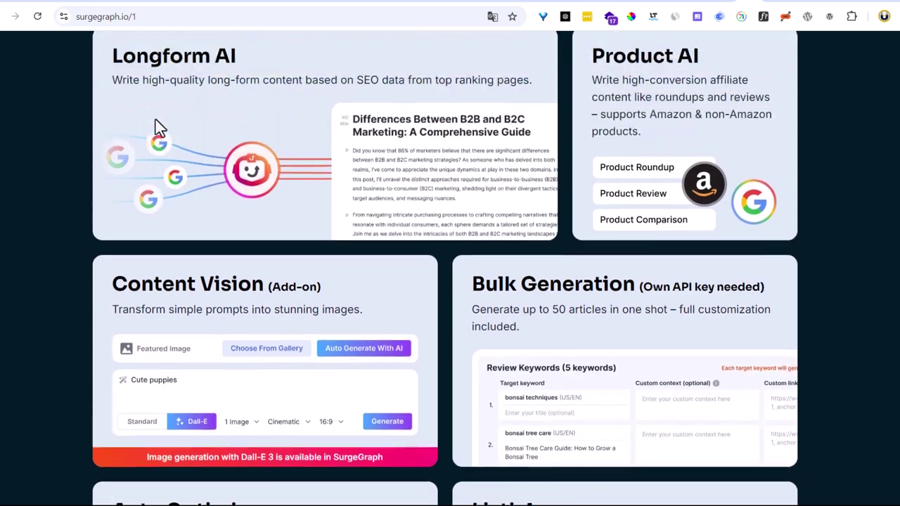
pyautogui.scroll(4, 156, 126)
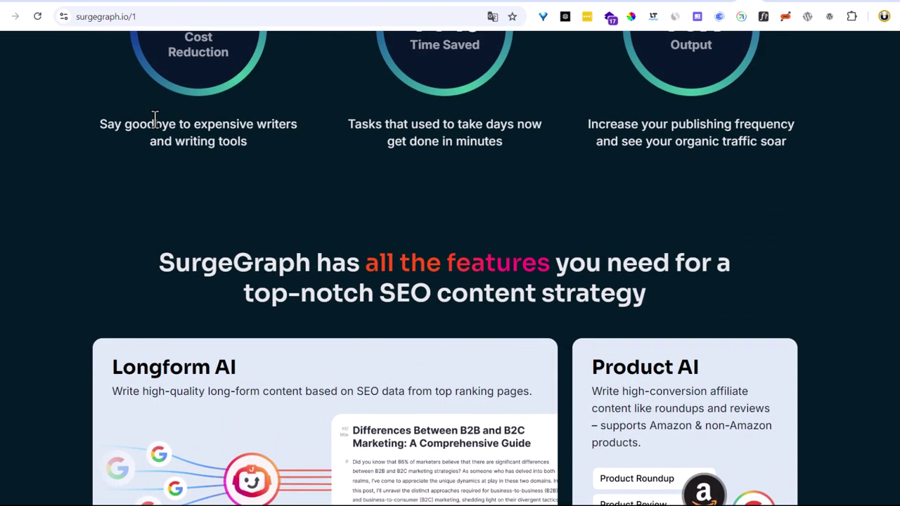
pyautogui.scroll(-3, 155, 119)
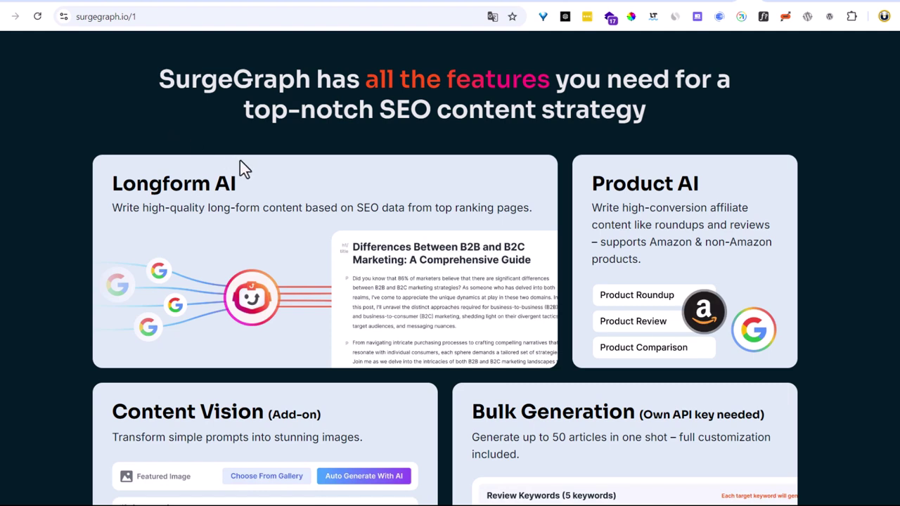
# Examine SurgeGraph's Auto Optimizer and Listicles features and its supported article types, then return to the demo video section
pyautogui.scroll(-4, 523, 216)
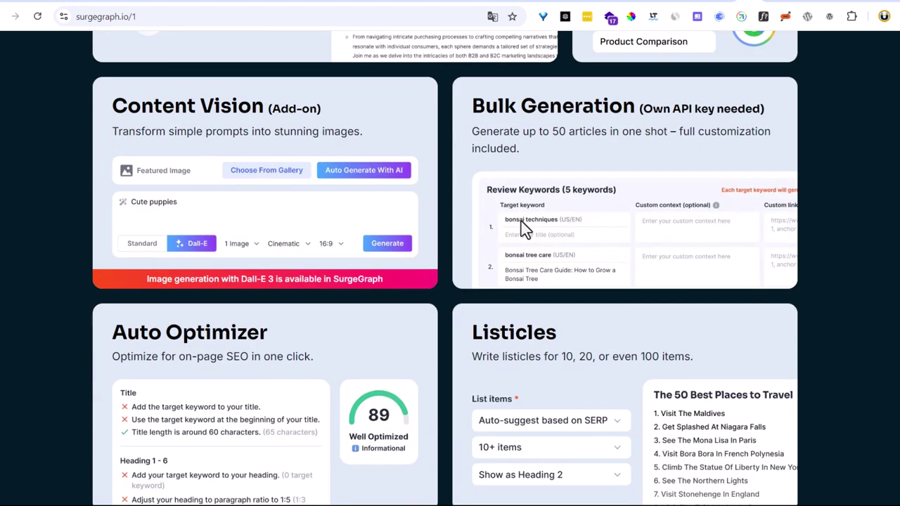
pyautogui.scroll(-5, 521, 221)
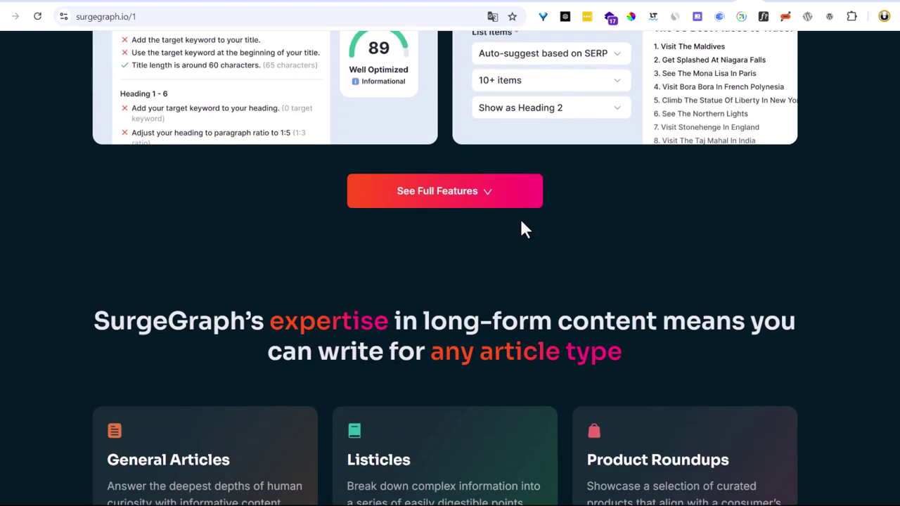
pyautogui.scroll(-5, 521, 228)
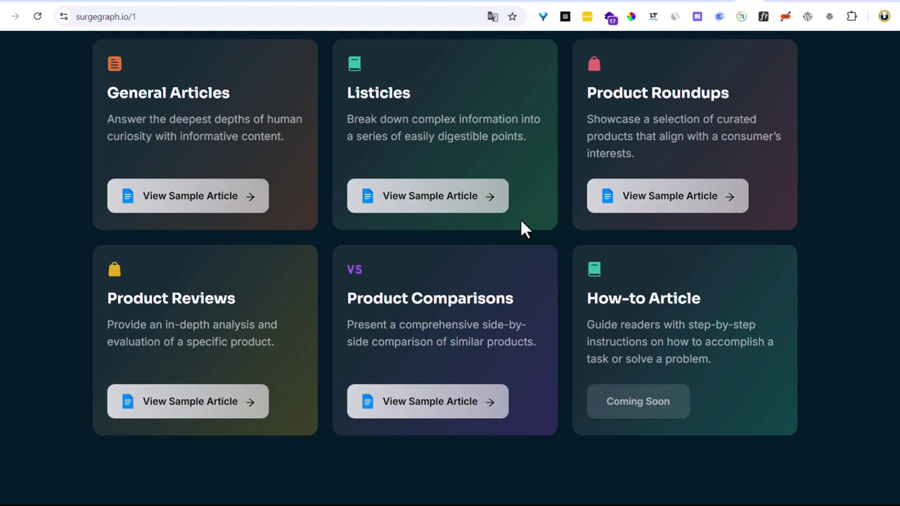
pyautogui.scroll(3, 521, 220)
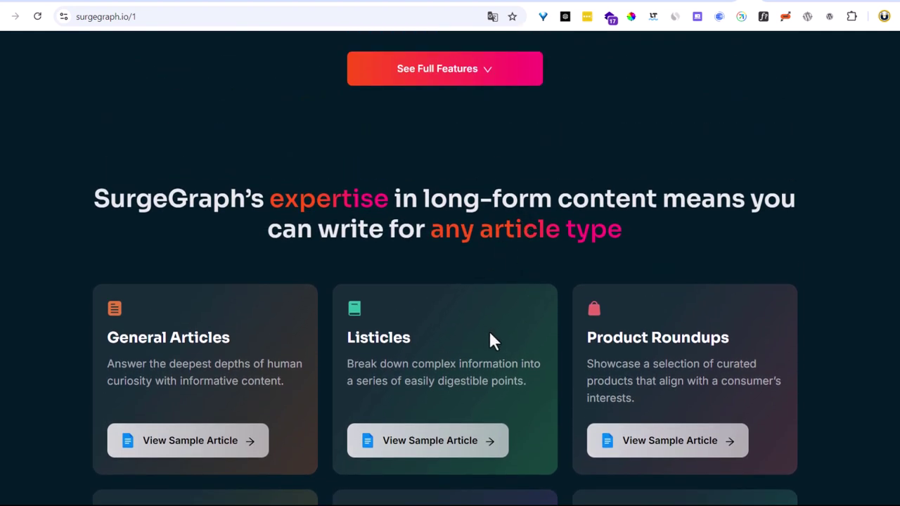
pyautogui.scroll(4, 490, 340)
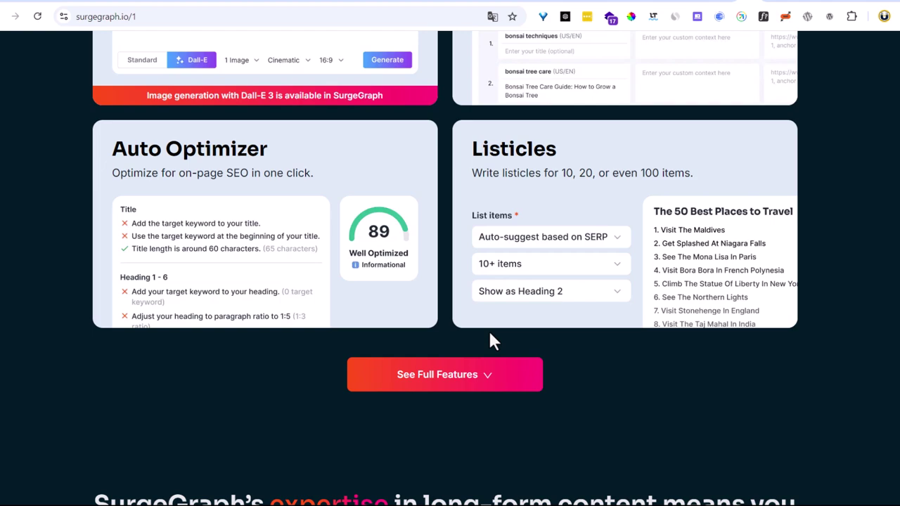
pyautogui.scroll(8, 490, 332)
pyautogui.scroll(5, 489, 332)
pyautogui.scroll(5, 500, 328)
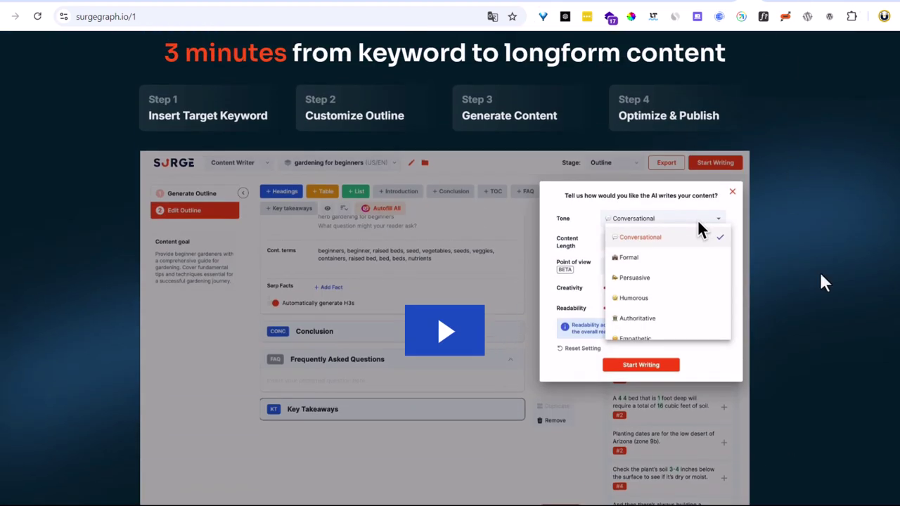
# Switch to the NeuronWriter homepage and examine the content editor preview with its content score and suggested terms
pyautogui.click(749, 2)
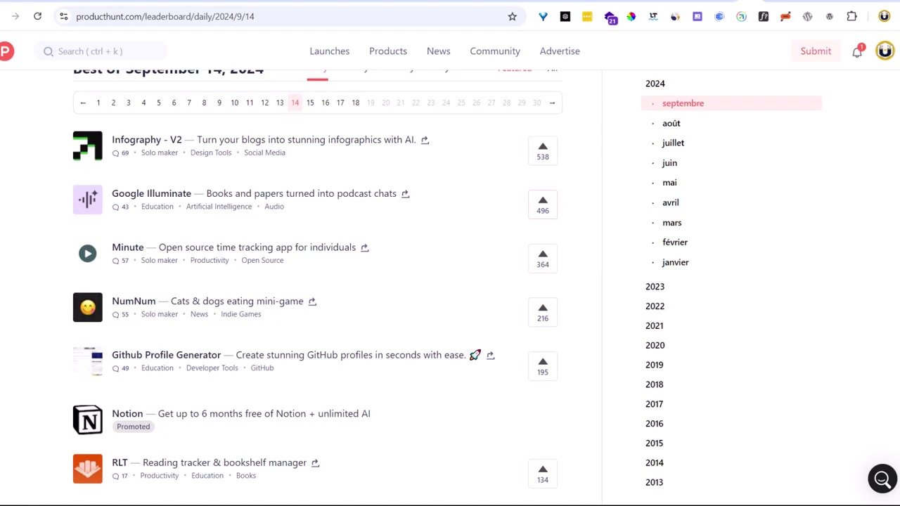
pyautogui.click(731, 3)
pyautogui.scroll(-2, 480, 309)
pyautogui.scroll(1, 481, 309)
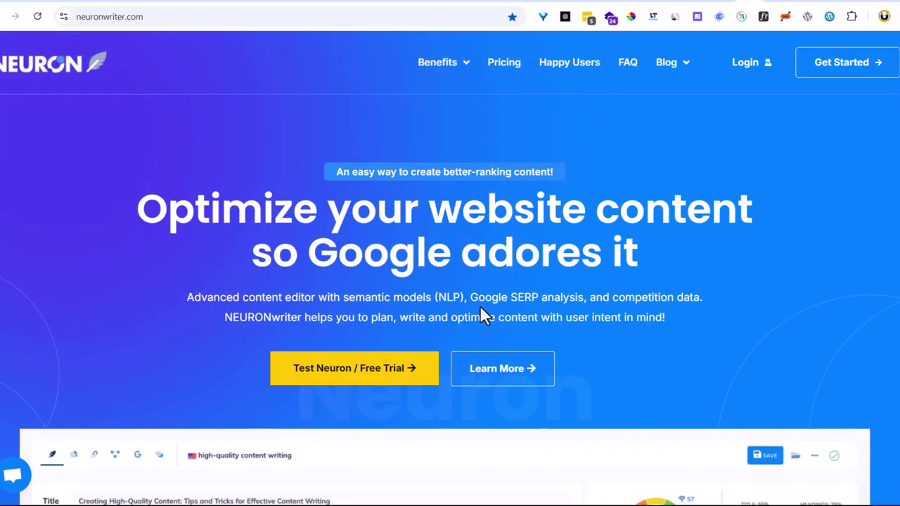
pyautogui.scroll(-3, 520, 296)
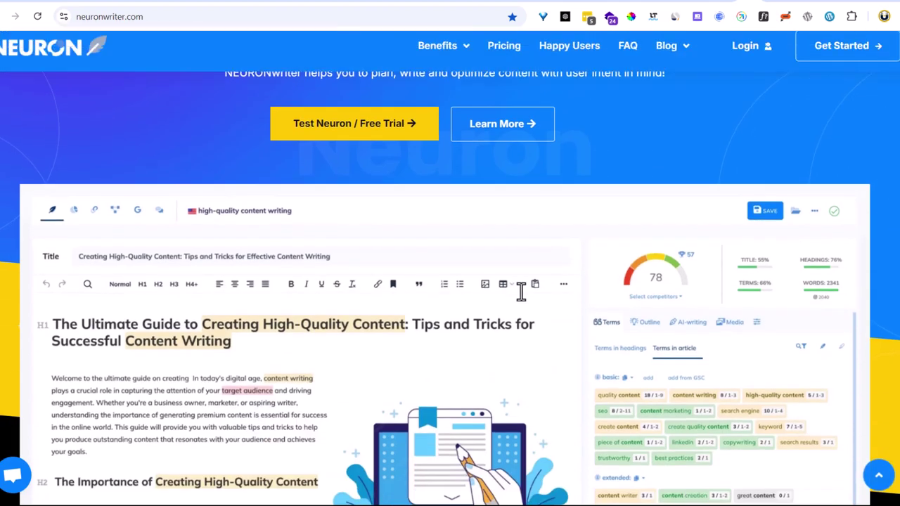
pyautogui.scroll(3, 521, 291)
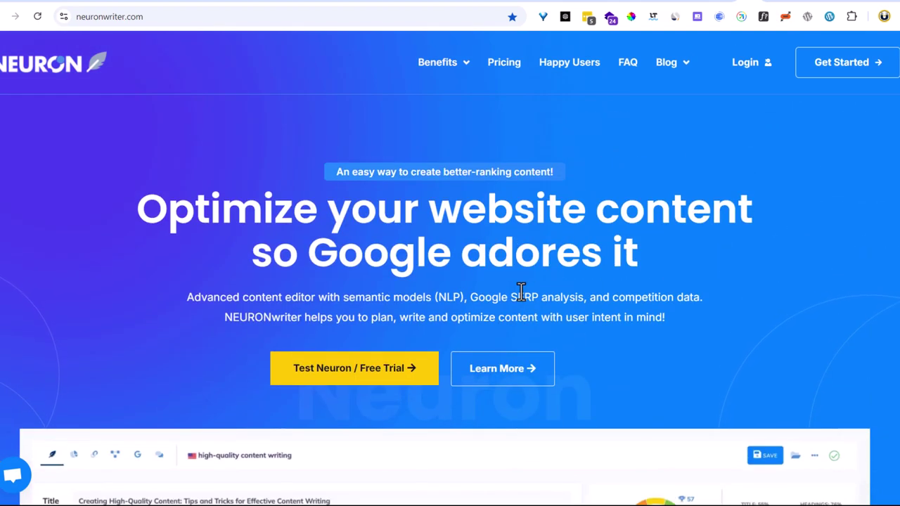
pyautogui.scroll(-3, 521, 295)
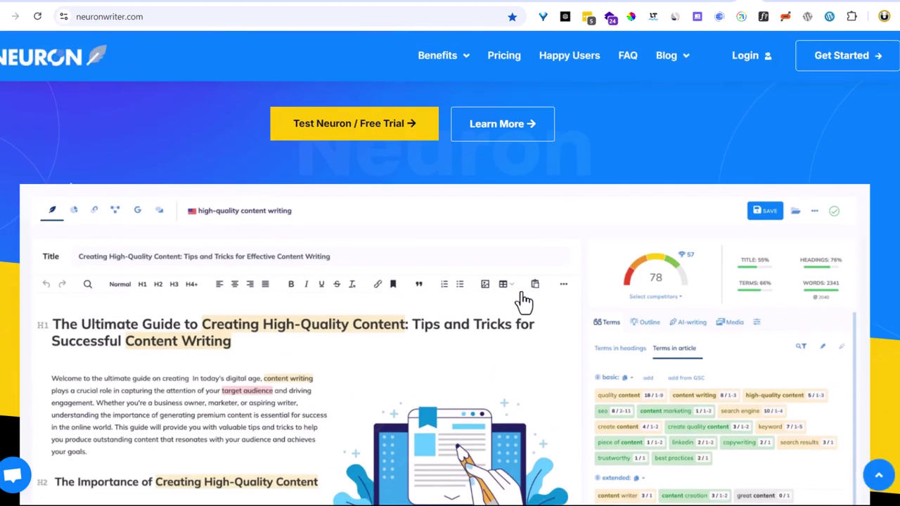
pyautogui.scroll(-3, 522, 300)
pyautogui.scroll(3, 522, 303)
pyautogui.scroll(1, 521, 302)
pyautogui.scroll(-4, 519, 304)
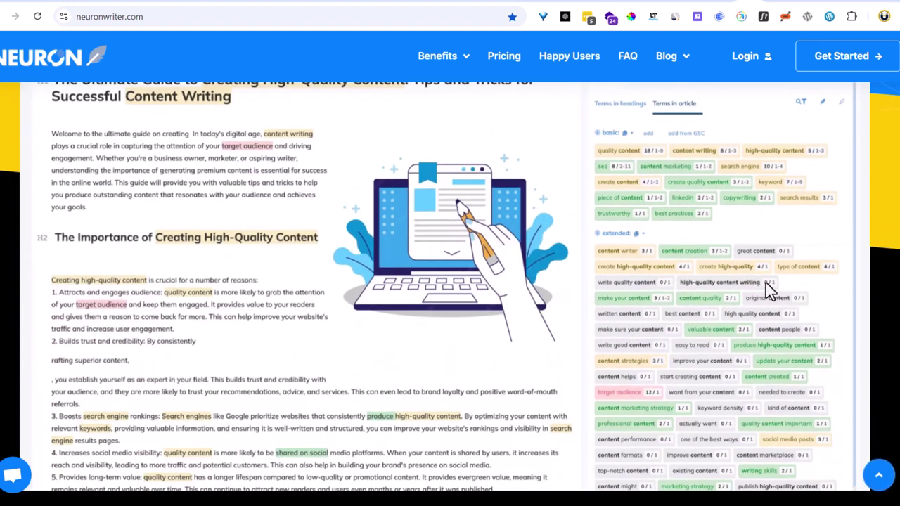
# Examine the NeuronWriter homepage sections on NLP-based recommendations and content planning for topical authority
pyautogui.scroll(-2, 710, 328)
pyautogui.scroll(-10, 711, 330)
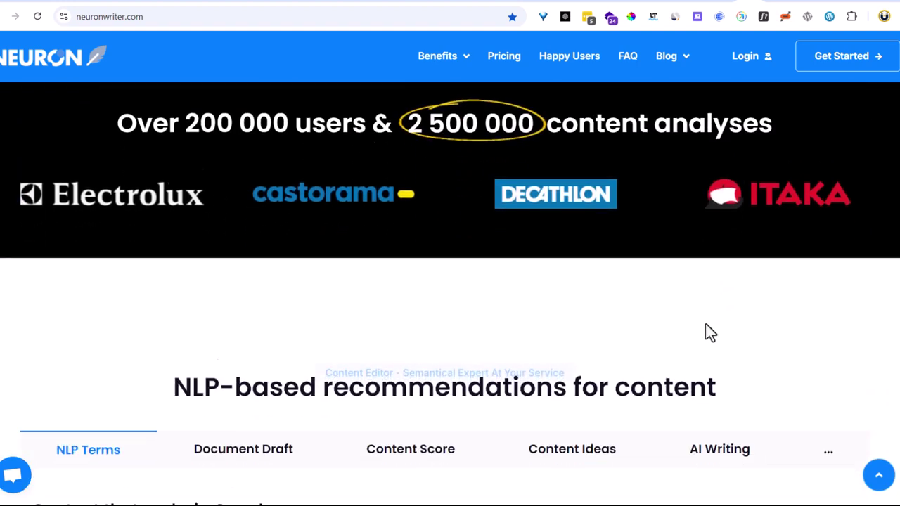
pyautogui.scroll(-6, 709, 333)
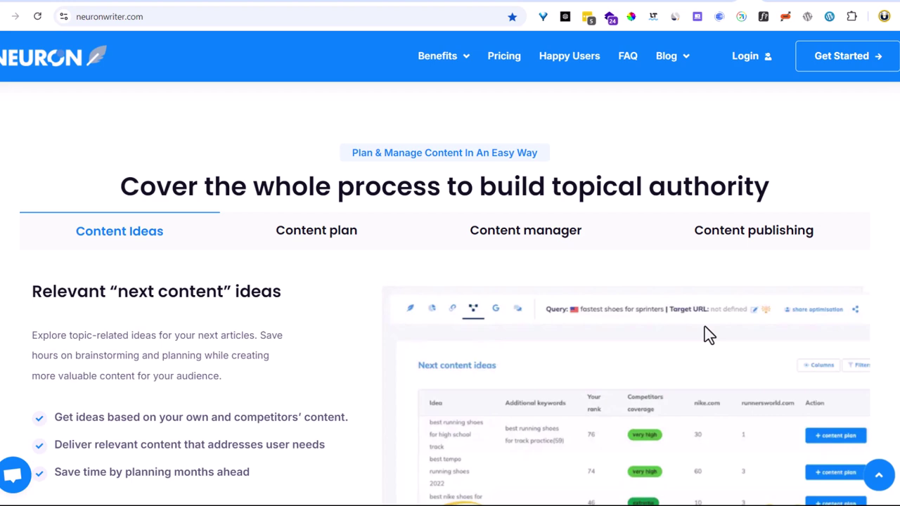
pyautogui.scroll(-4, 708, 334)
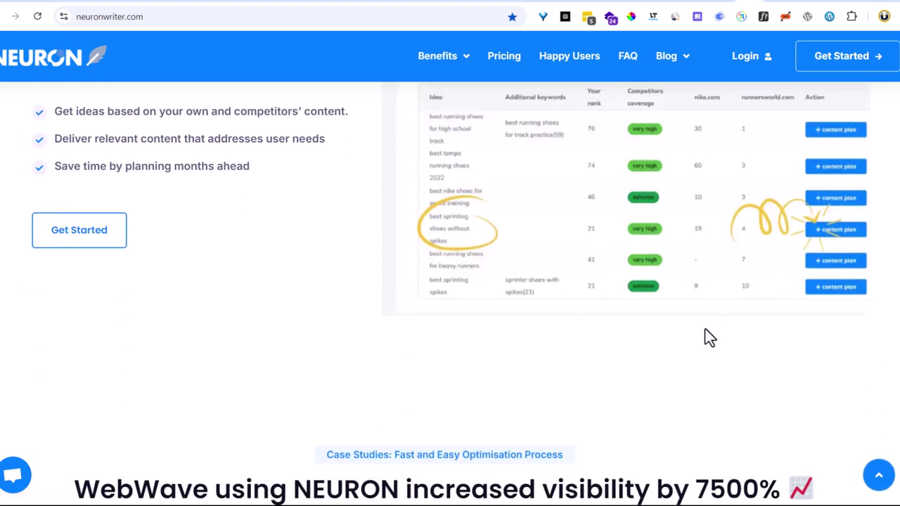
pyautogui.scroll(6, 708, 337)
pyautogui.scroll(4, 709, 336)
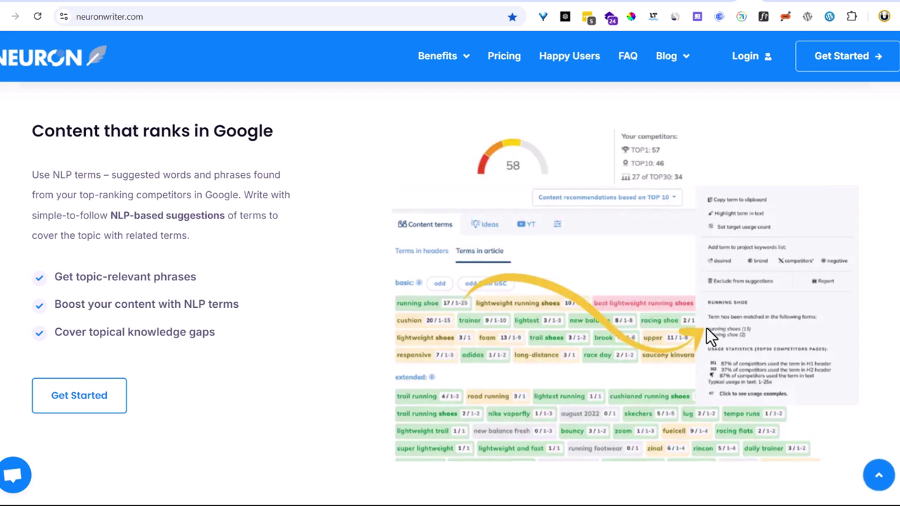
# Open the NeuronWriter pricing page and compare the plans under yearly and monthly billing
pyautogui.click(511, 64)
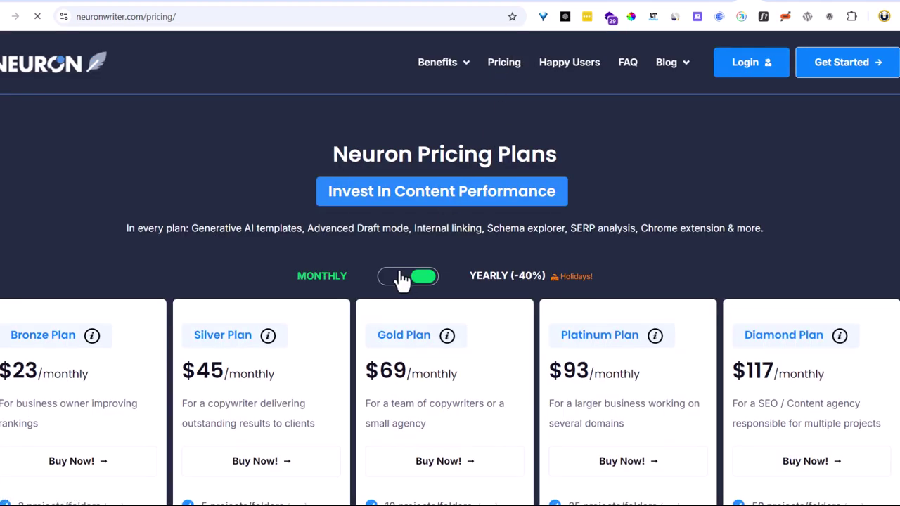
pyautogui.click(403, 278)
pyautogui.scroll(-2, 332, 257)
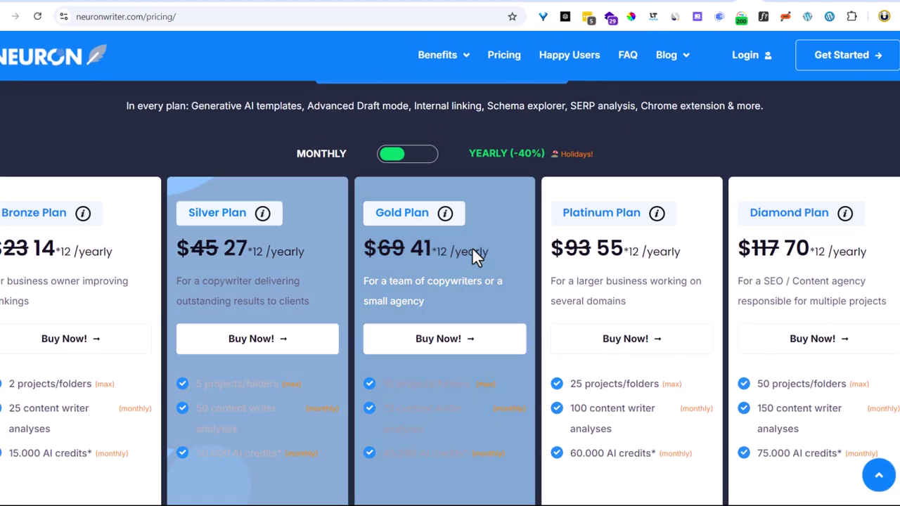
pyautogui.click(425, 156)
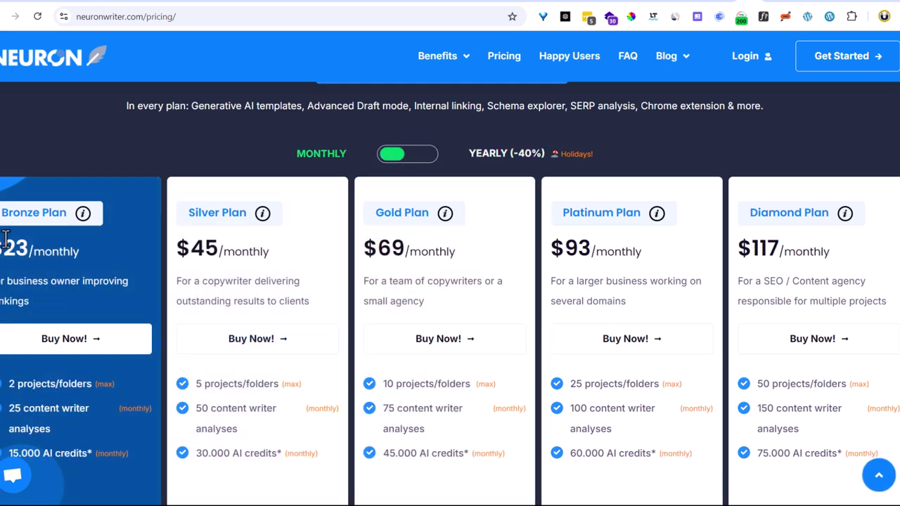
# Review the Bronze plan's monthly price, project limit and content writer analyses allowance
pyautogui.scroll(-2, 59, 257)
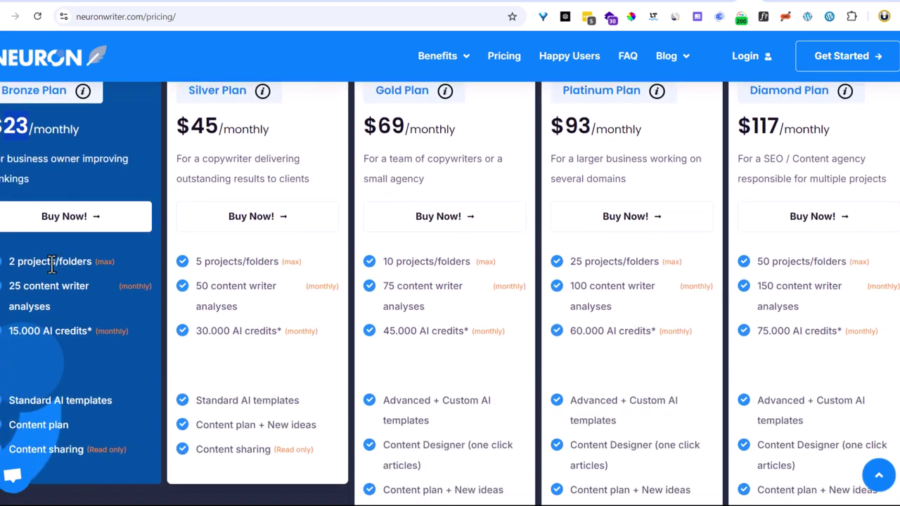
pyautogui.doubleClick(27, 285)
pyautogui.scroll(3, 281, 320)
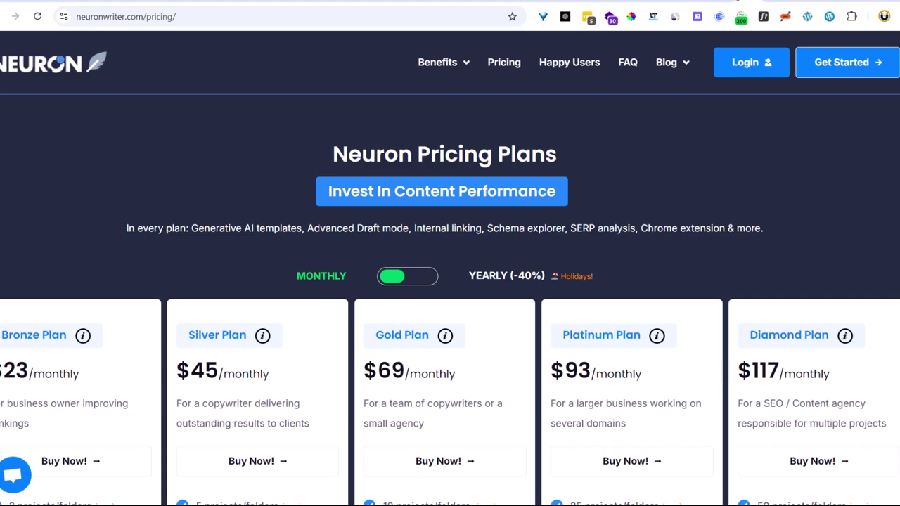
# Switch to the Writesonic homepage
pyautogui.click(728, 0)
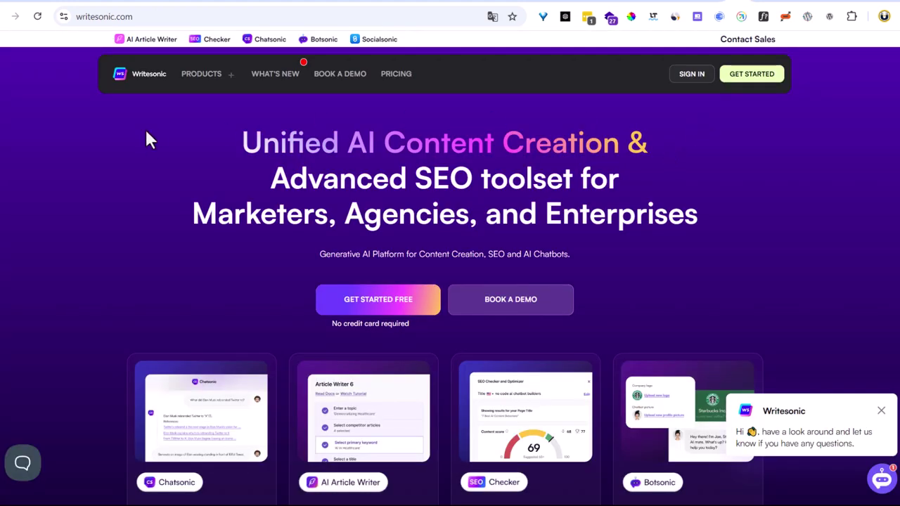
# Examine the SEO Checker, Chatsonic and Botsonic product sections on the Writesonic homepage
pyautogui.scroll(-2, 151, 133)
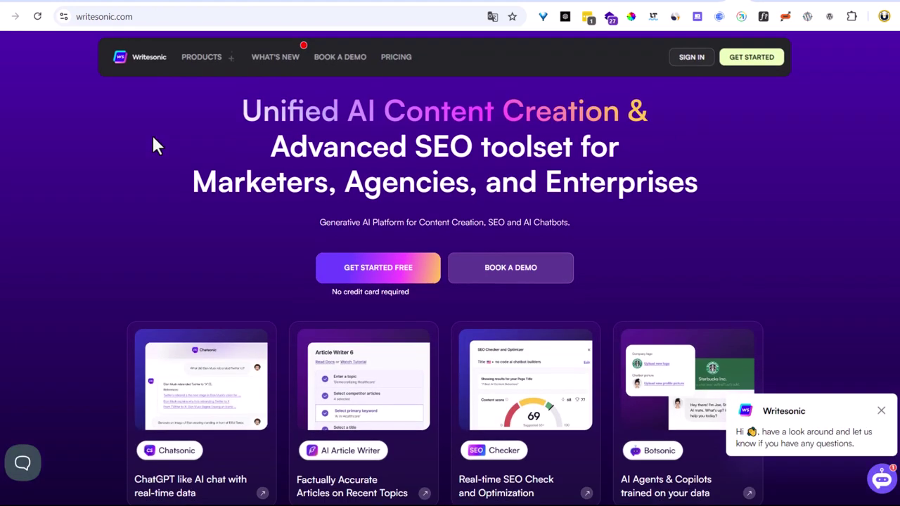
pyautogui.scroll(2, 151, 133)
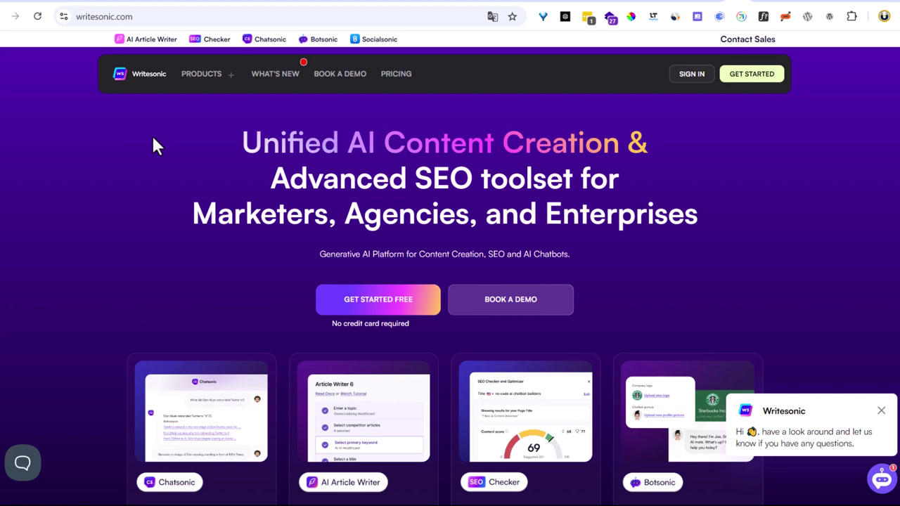
pyautogui.scroll(-10, 153, 141)
pyautogui.scroll(-7, 156, 151)
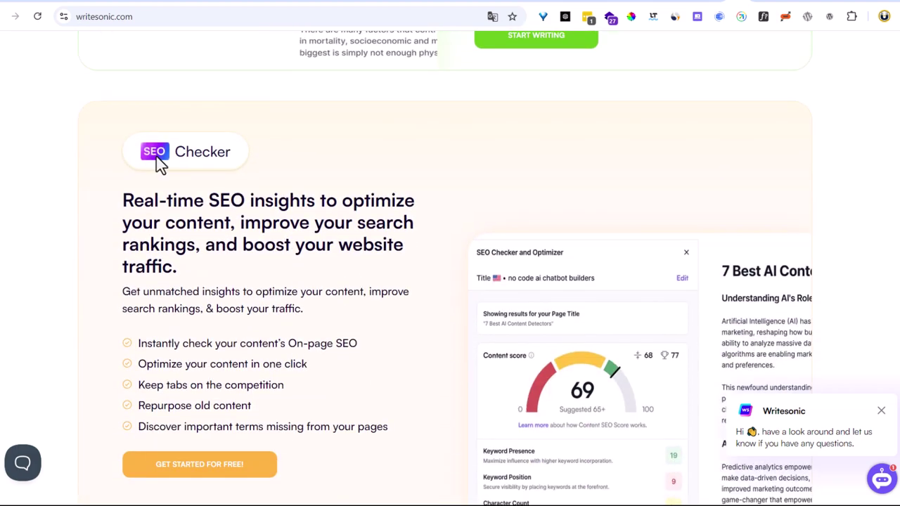
pyautogui.scroll(-6, 158, 160)
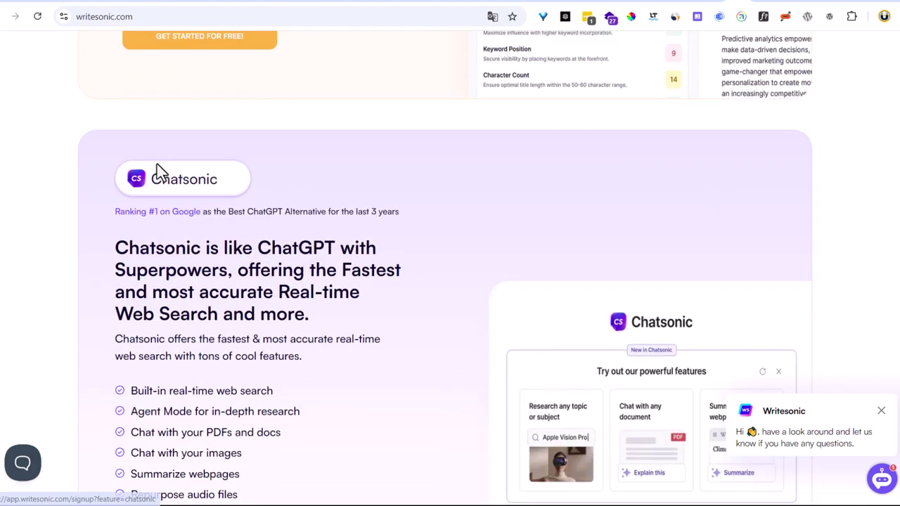
pyautogui.scroll(-3, 158, 169)
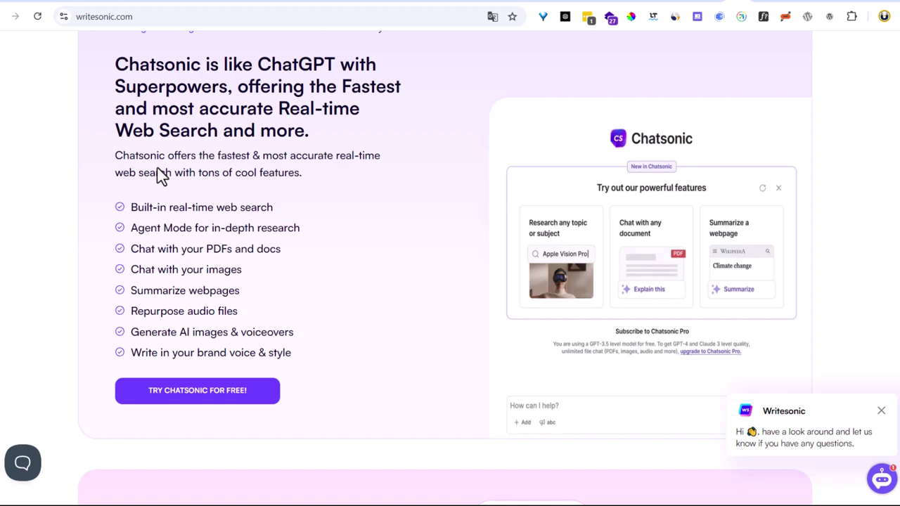
pyautogui.scroll(-6, 160, 176)
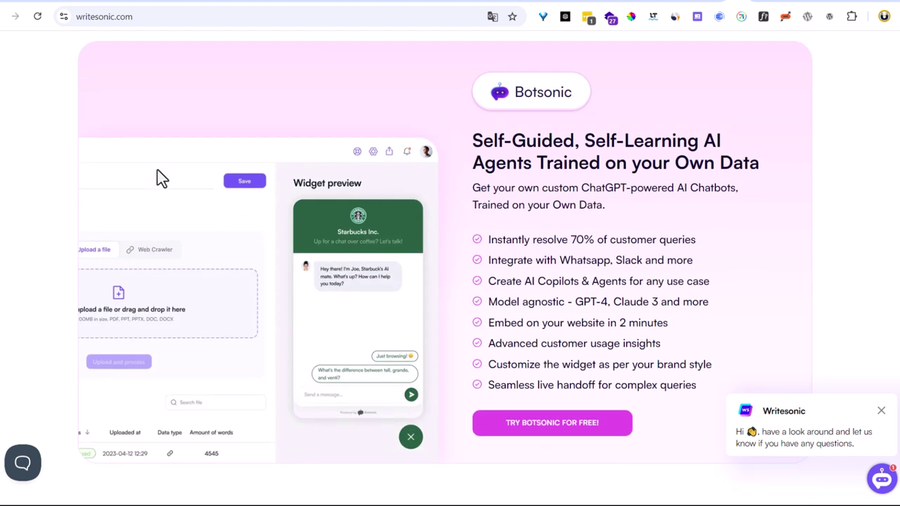
# Review Writesonic's prompt templates, data security, certifications and supported AI models, and return towards the start of the homepage
pyautogui.scroll(-7, 162, 179)
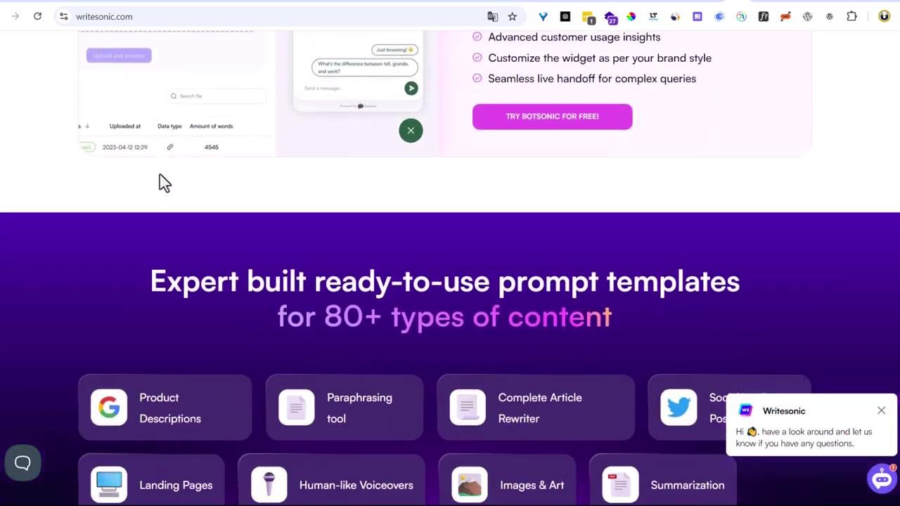
pyautogui.scroll(-6, 160, 182)
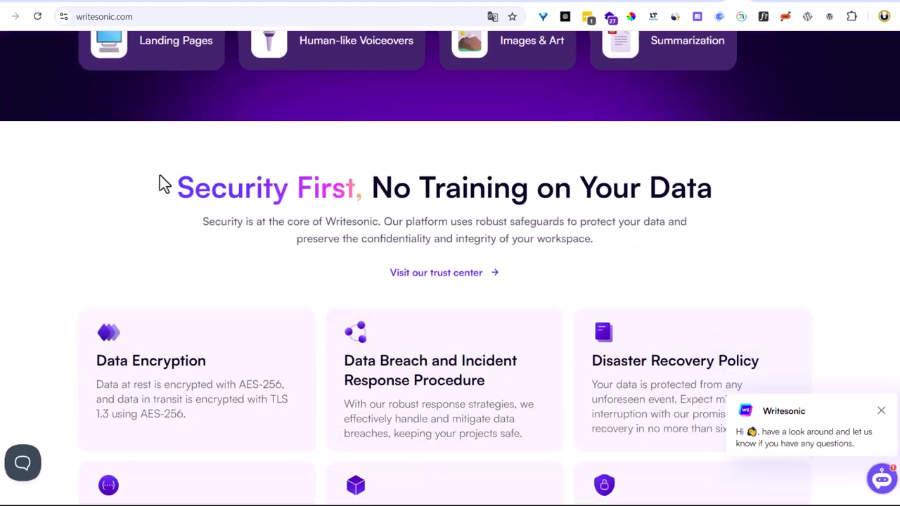
pyautogui.scroll(-7, 160, 180)
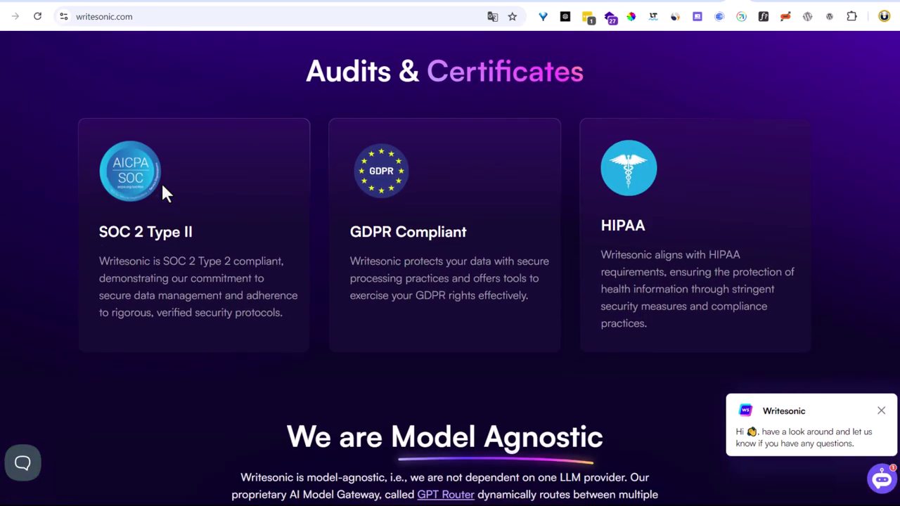
pyautogui.scroll(-4, 163, 187)
pyautogui.scroll(-3, 165, 192)
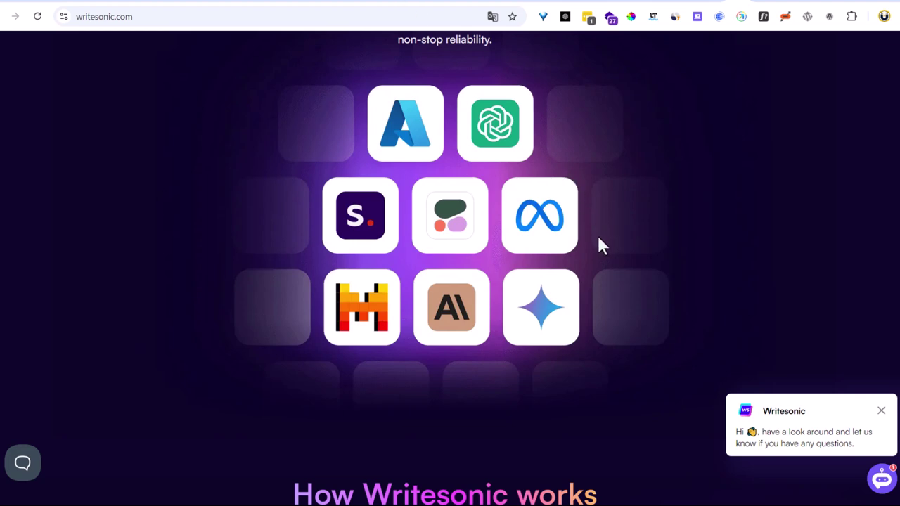
pyautogui.scroll(5, 598, 239)
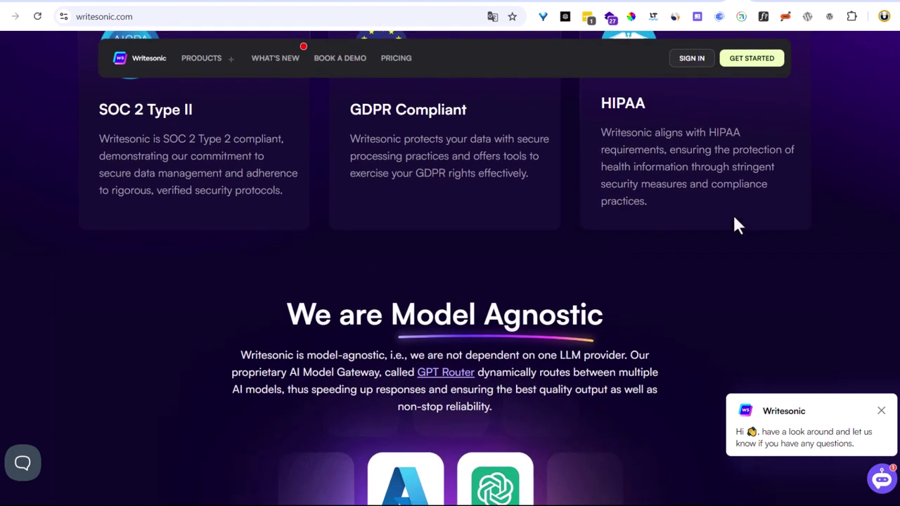
pyautogui.scroll(10, 450, 267)
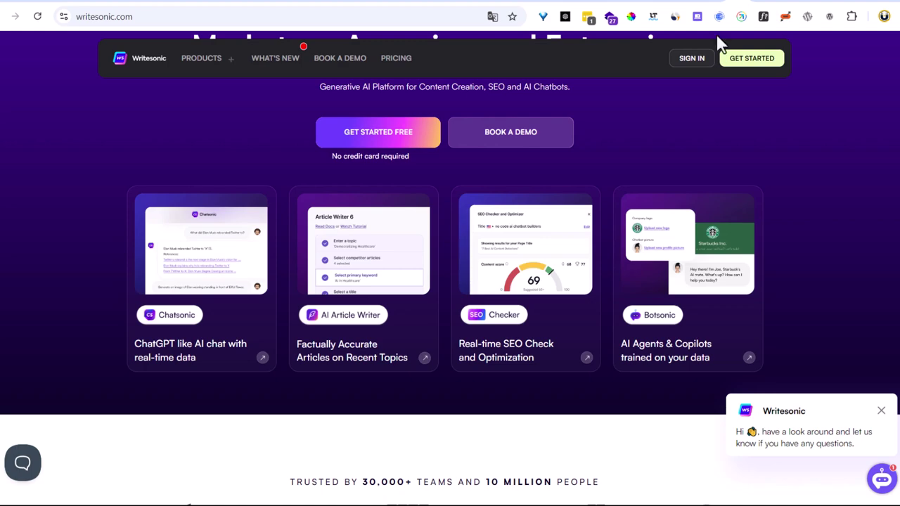
# Switch to the Rytr pricing page and compare the Free, Unlimited and Premium plans under yearly billing
pyautogui.click(717, 2)
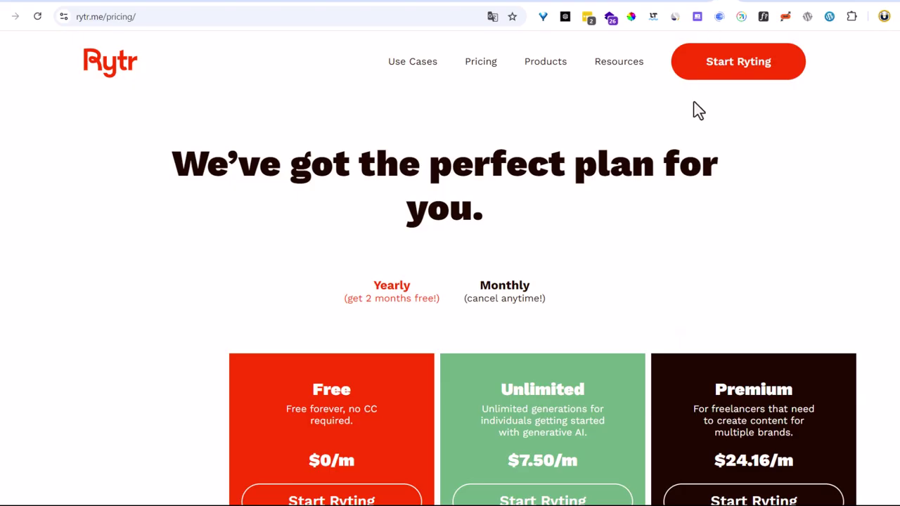
pyautogui.scroll(-10, 550, 242)
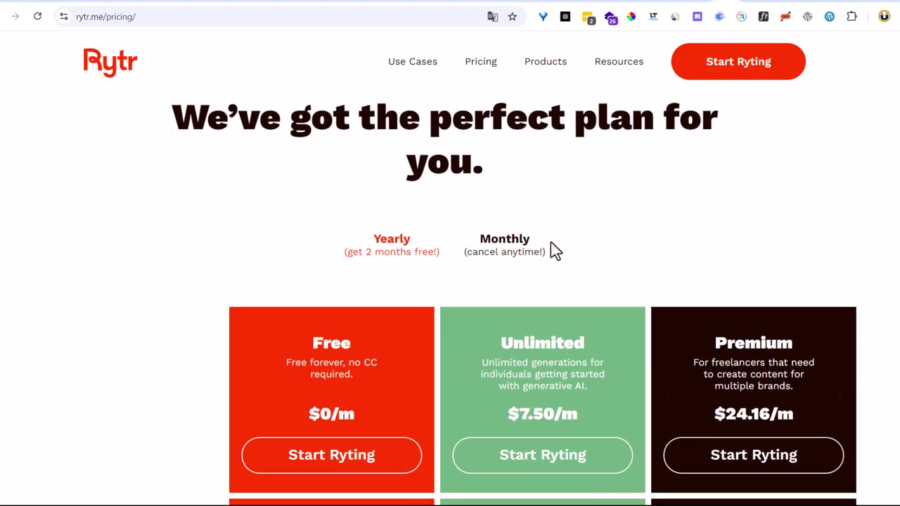
pyautogui.scroll(10, 550, 242)
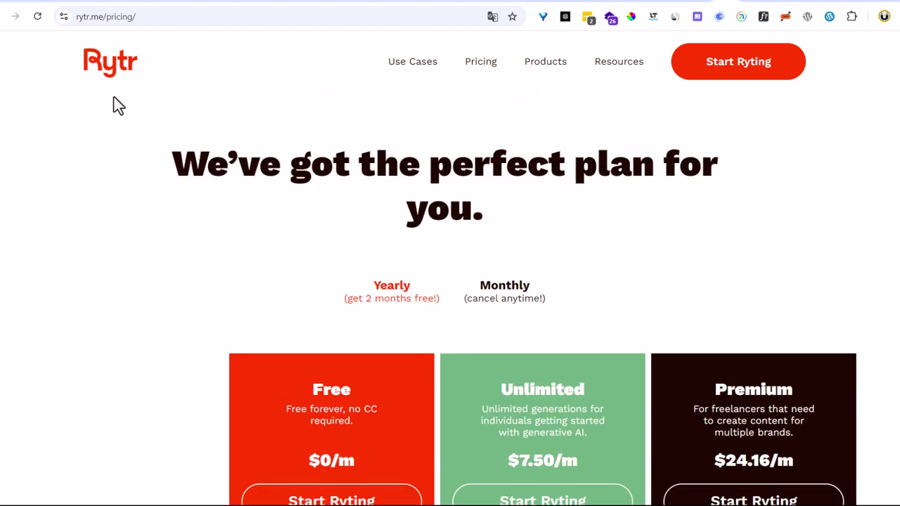
pyautogui.scroll(-8, 639, 351)
pyautogui.scroll(7, 639, 352)
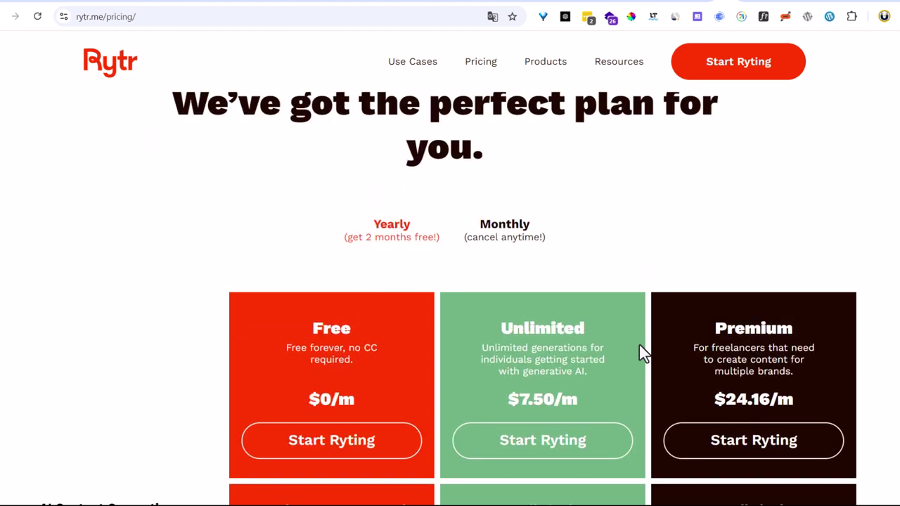
pyautogui.scroll(-5, 641, 351)
pyautogui.scroll(5, 641, 351)
# Open the Rytr homepage and examine its sample output, recognition and writing tone-matching sections
pyautogui.moveTo(398, 63)
pyautogui.click(113, 78)
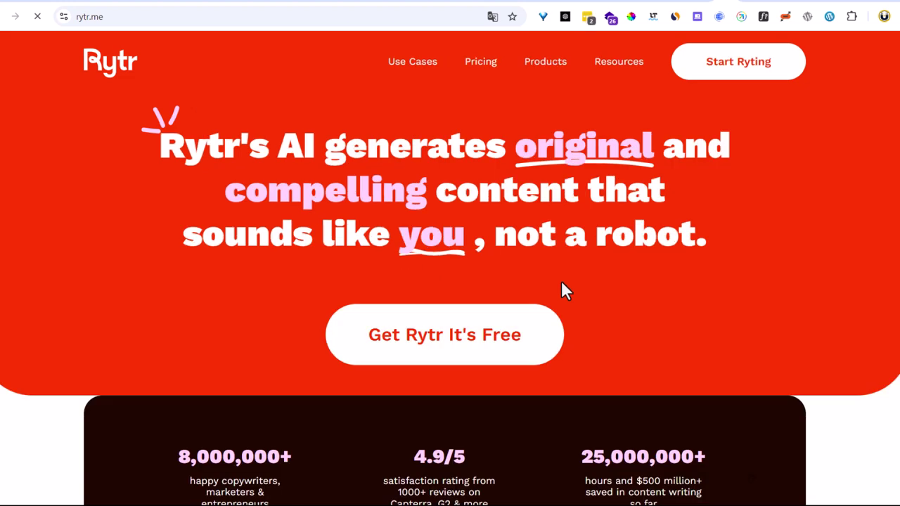
pyautogui.scroll(-3, 561, 284)
pyautogui.scroll(-4, 562, 289)
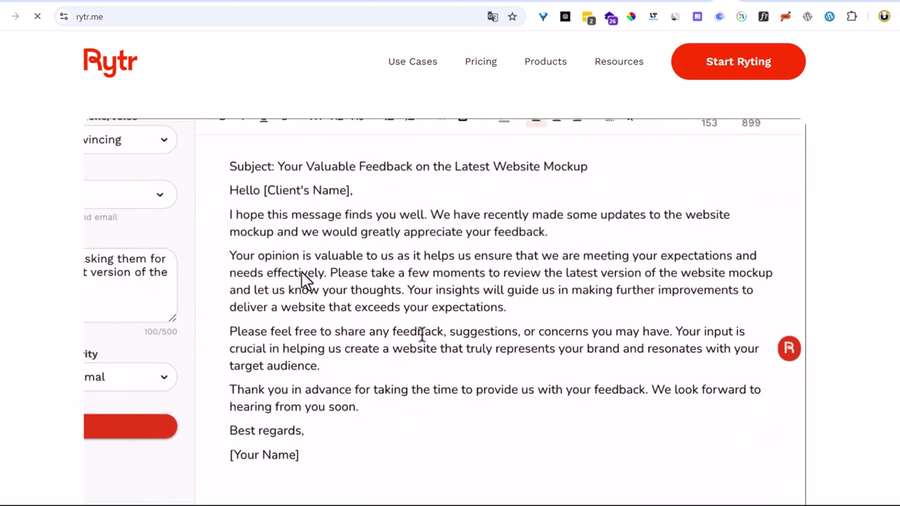
pyautogui.scroll(-7, 311, 278)
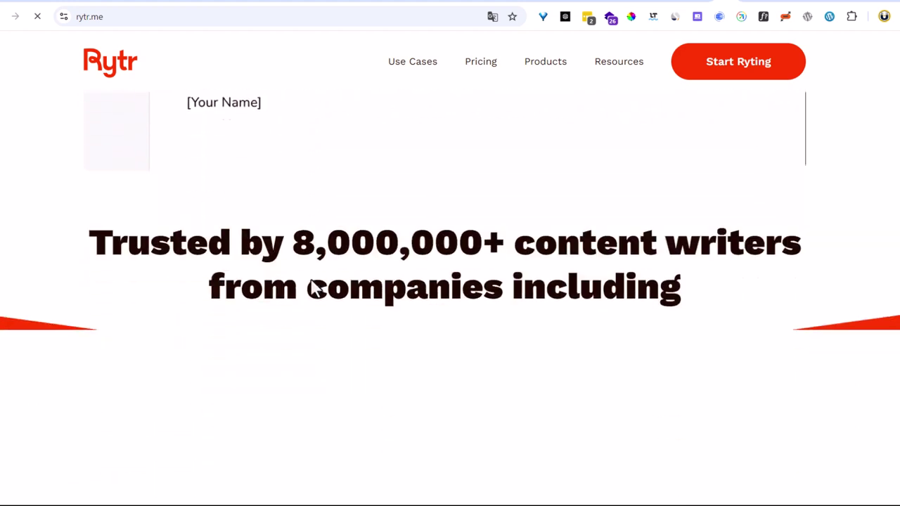
pyautogui.scroll(-10, 311, 282)
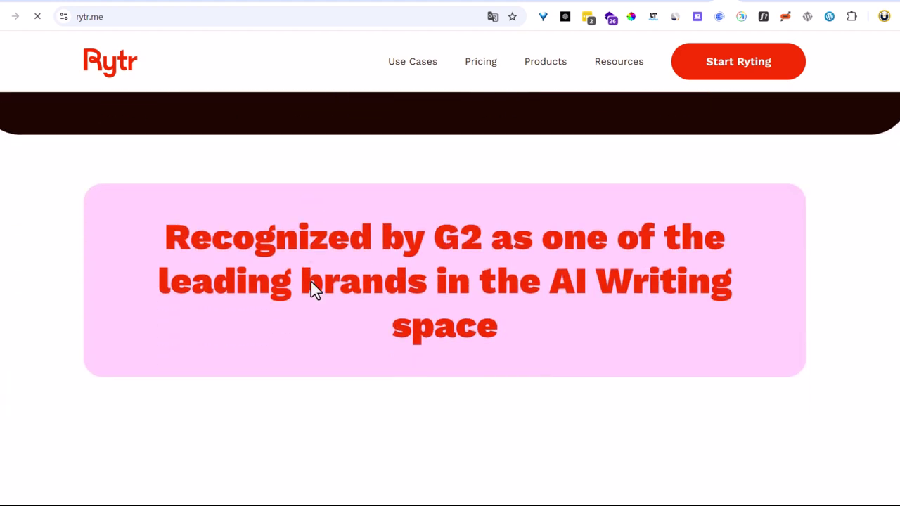
pyautogui.scroll(-4, 310, 284)
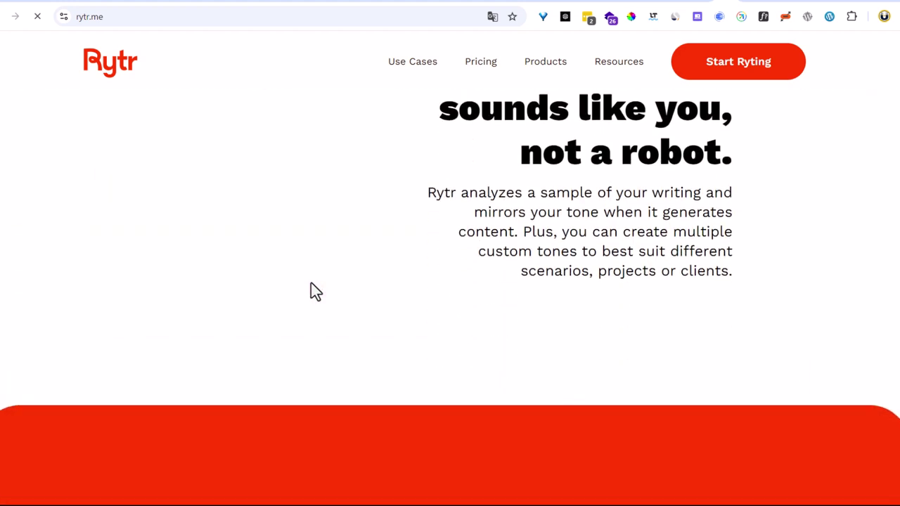
# Switch to the Copy.ai homepage and examine its GTM AI Platform, marketing and sales use cases, and footer links
pyautogui.click(732, 3)
pyautogui.click(728, 3)
pyautogui.click(727, 3)
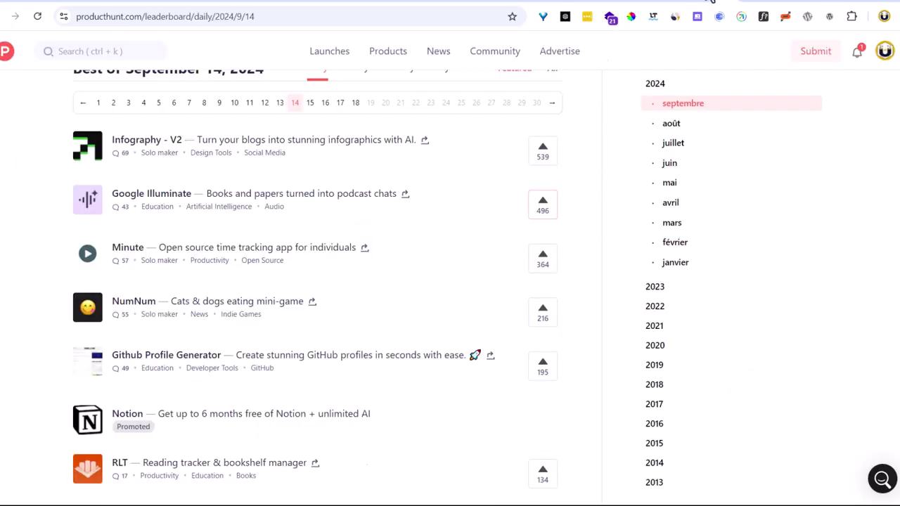
pyautogui.click(710, 2)
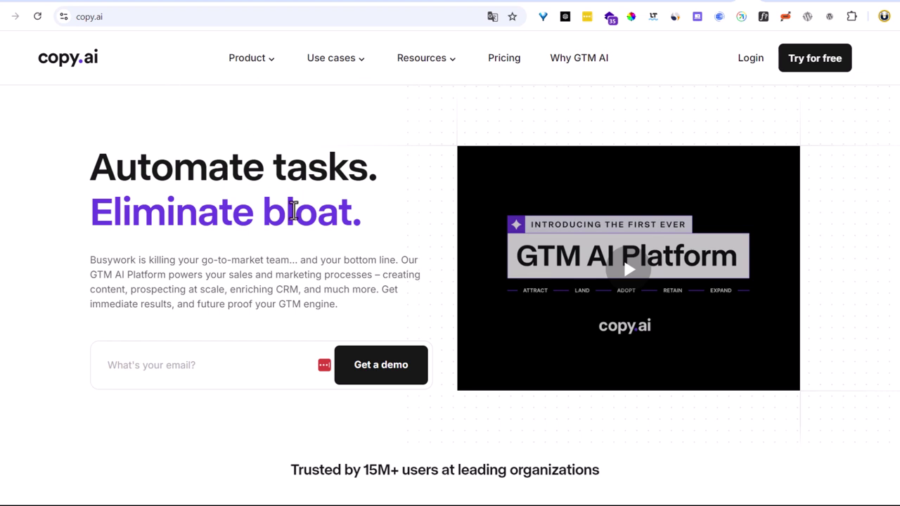
pyautogui.scroll(-5, 325, 257)
pyautogui.scroll(-7, 325, 256)
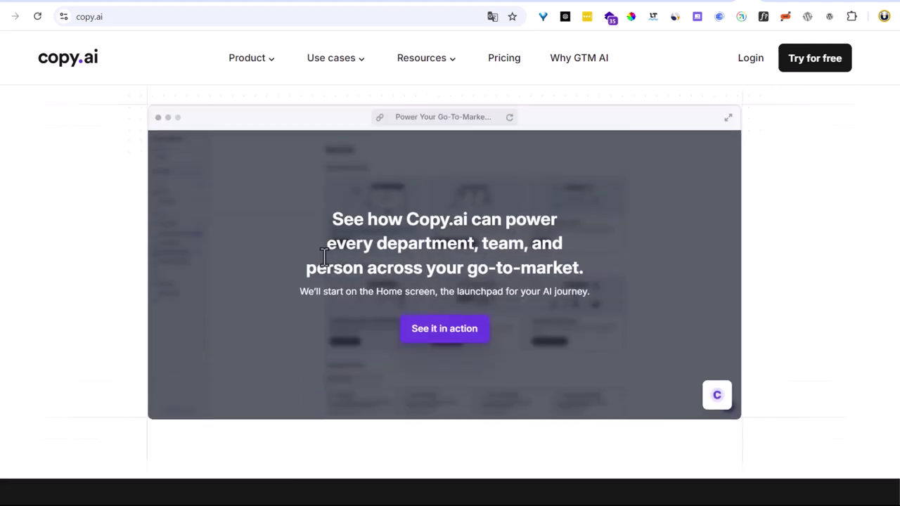
pyautogui.scroll(-10, 328, 254)
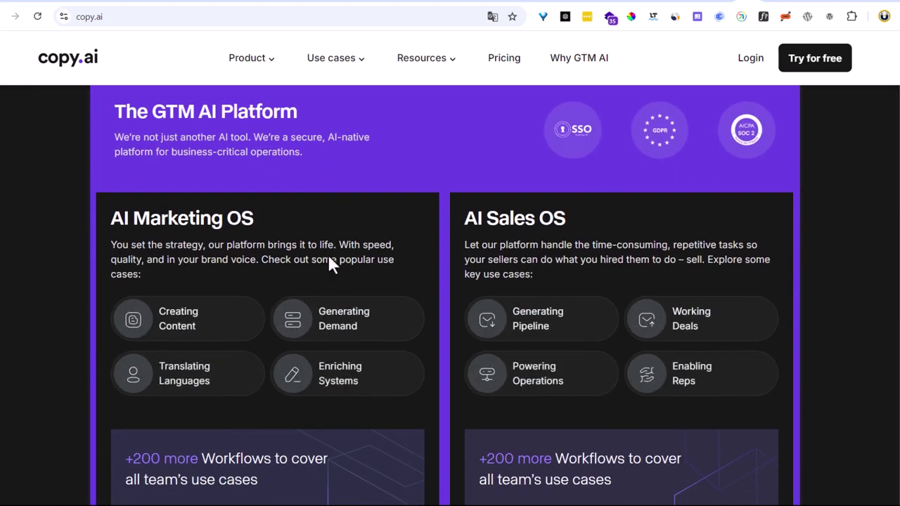
pyautogui.scroll(-10, 332, 264)
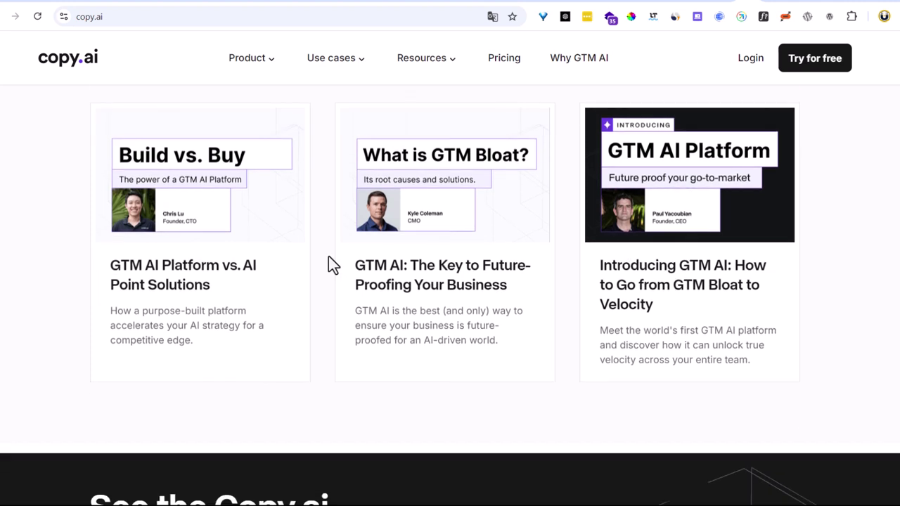
pyautogui.scroll(-3, 328, 257)
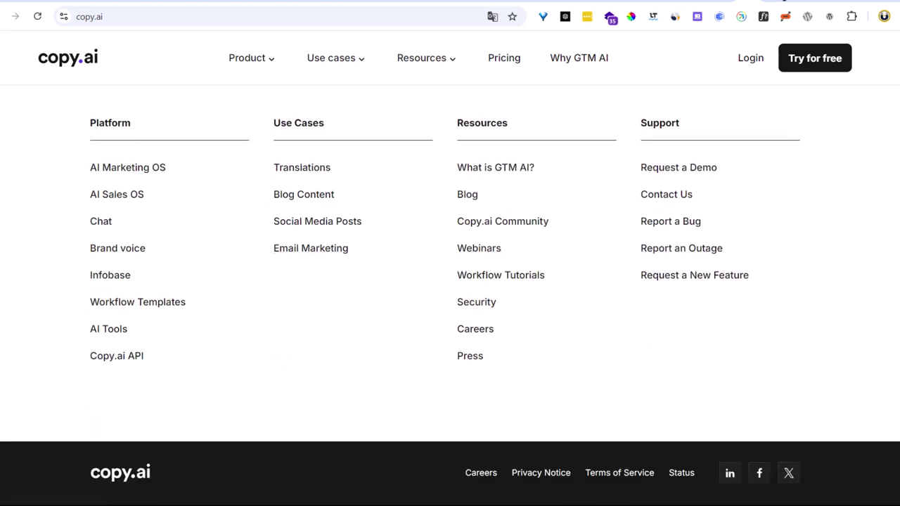
# Select "La pratique SEO" in the Google Docs list of influence factors and return to the Copy.ai page
pyautogui.hotkey('alt', 'Tab')
pyautogui.moveTo(447, 329); pyautogui.dragTo(315, 314)
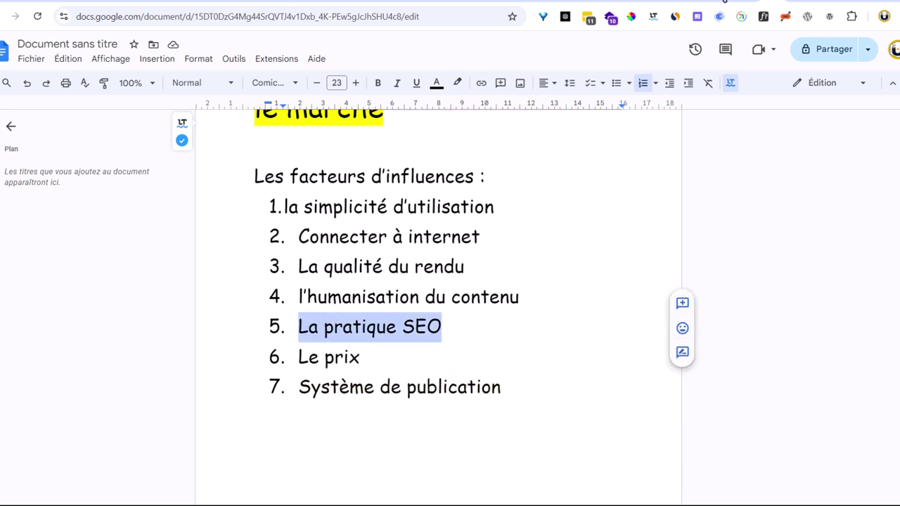
pyautogui.click(738, 2)
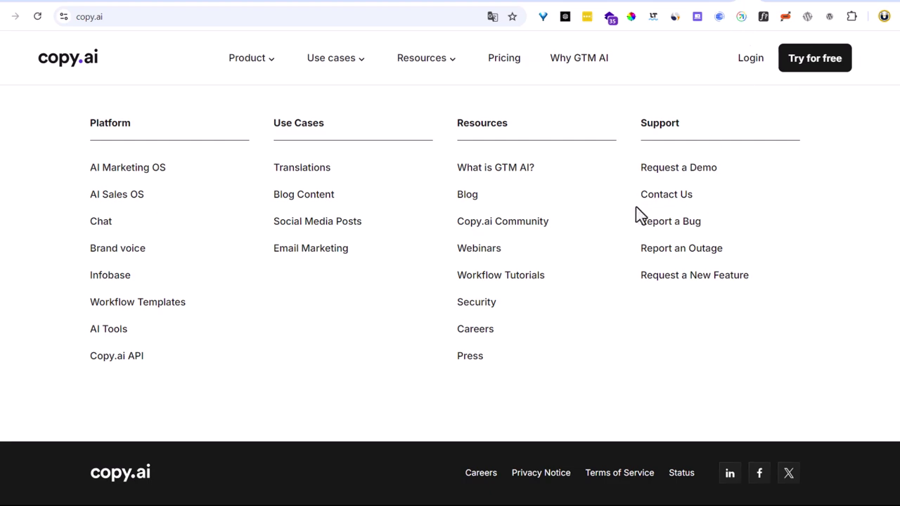
# Review the Copy.ai homepage from the footer back up to the GTM AI Platform introduction
pyautogui.scroll(4, 642, 214)
pyautogui.scroll(5, 661, 201)
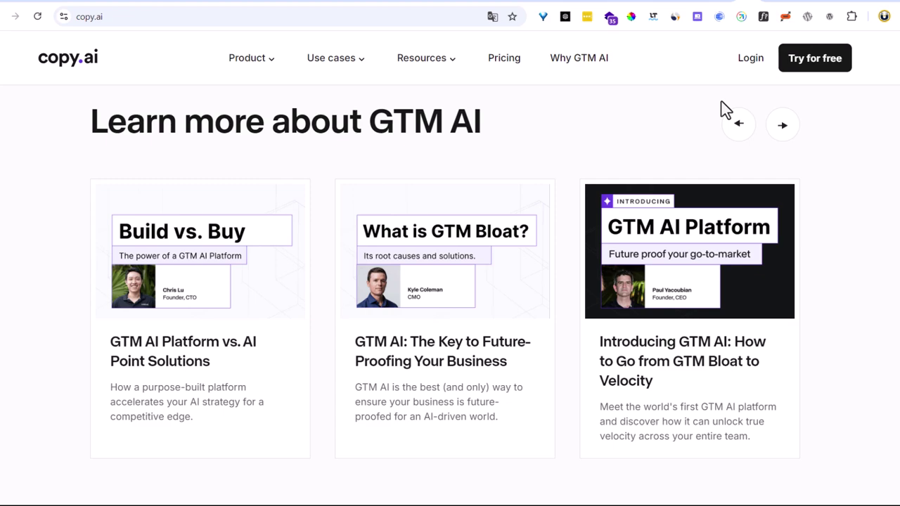
pyautogui.scroll(10, 717, 182)
pyautogui.scroll(5, 721, 182)
pyautogui.scroll(5, 764, 187)
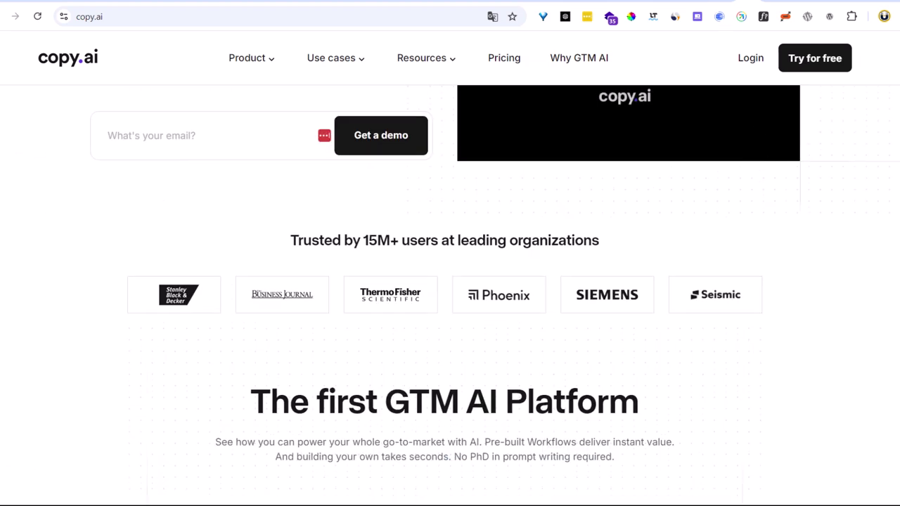
# Switch to the Jasper homepage and examine its AI Copilot features, customer stories and Jasper Everywhere section
pyautogui.click(747, 4)
pyautogui.click(703, 4)
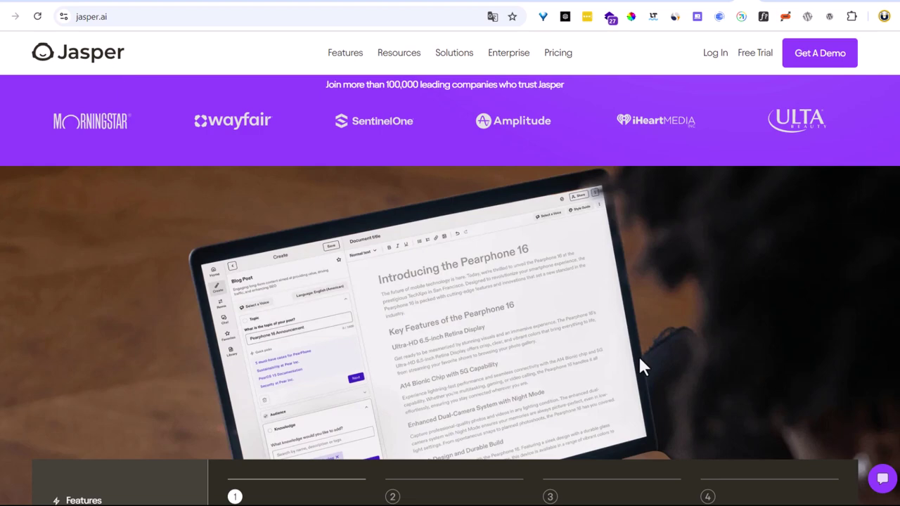
pyautogui.scroll(-15, 770, 318)
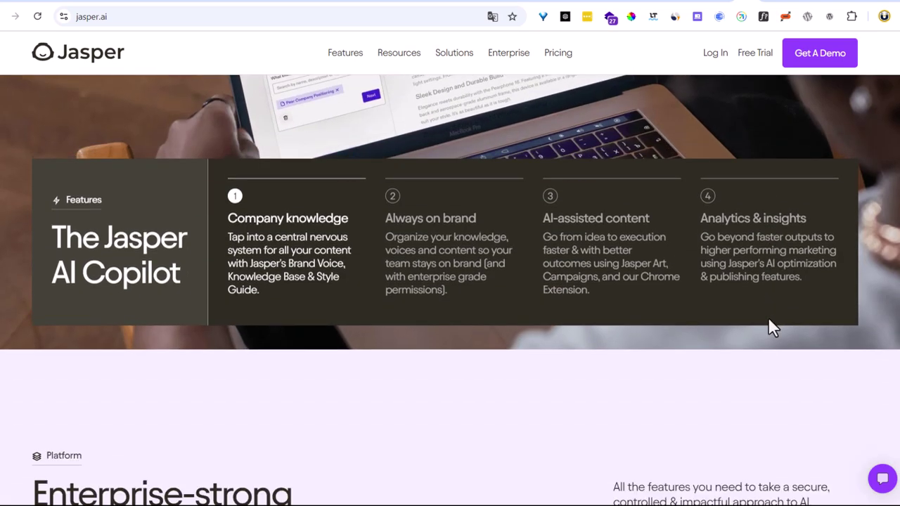
pyautogui.scroll(-10, 768, 327)
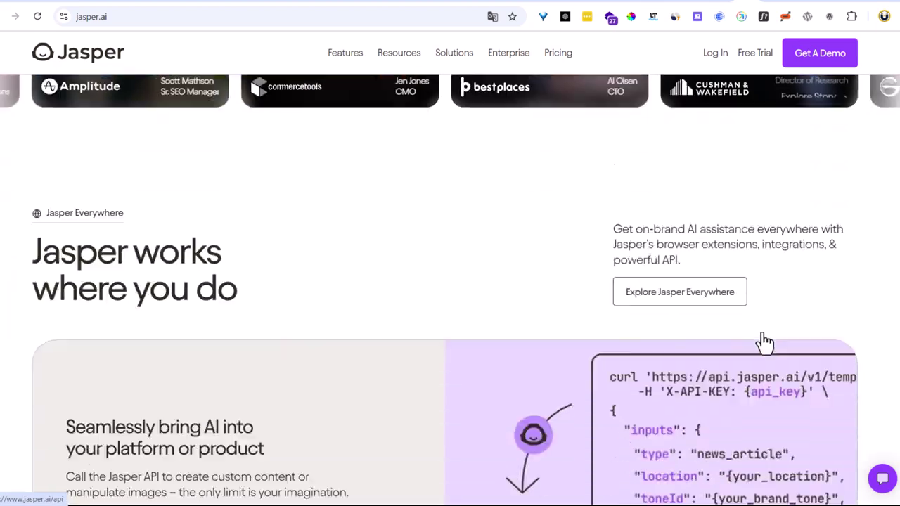
pyautogui.scroll(10, 765, 343)
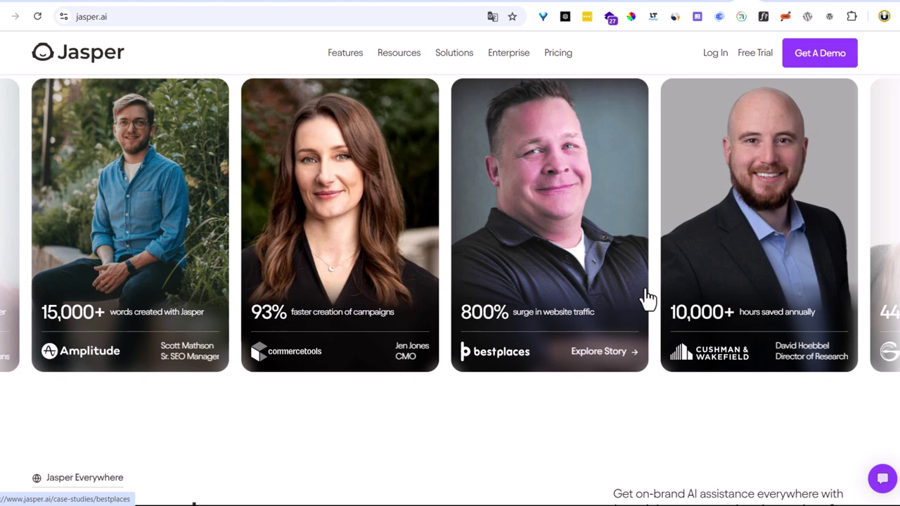
# Review the Jasper homepage from the customer stories back up to the opening marketing section
pyautogui.scroll(5, 647, 299)
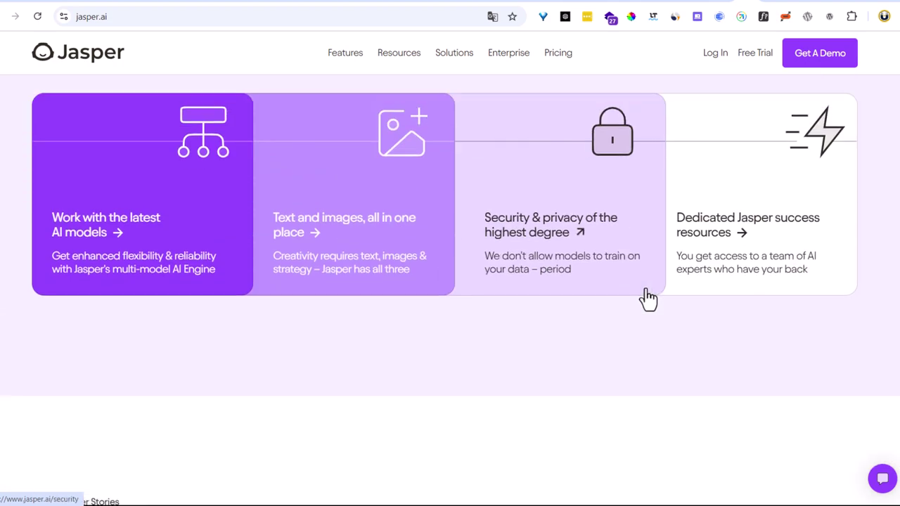
pyautogui.scroll(5, 648, 299)
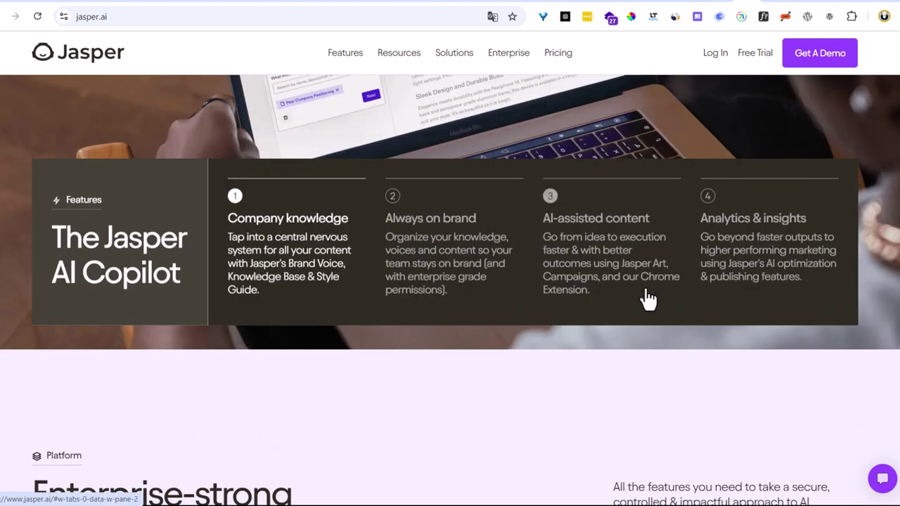
pyautogui.scroll(5, 647, 299)
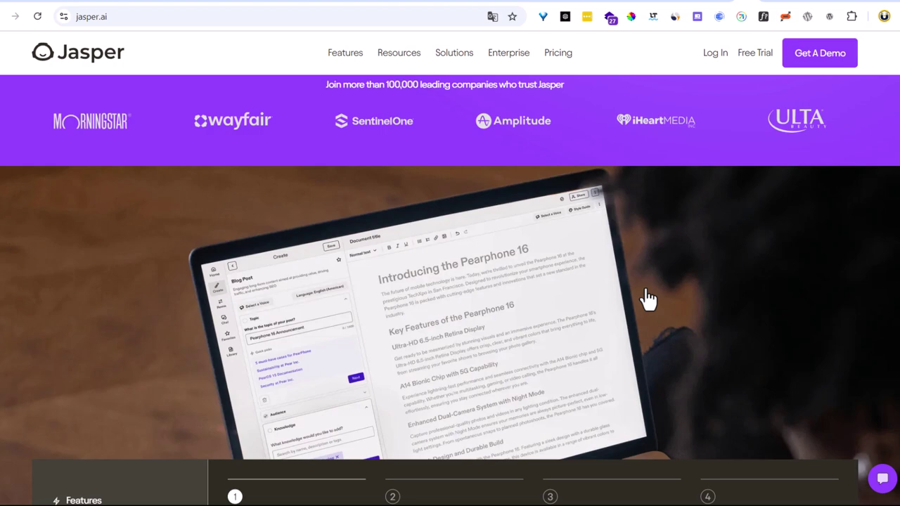
pyautogui.scroll(5, 648, 299)
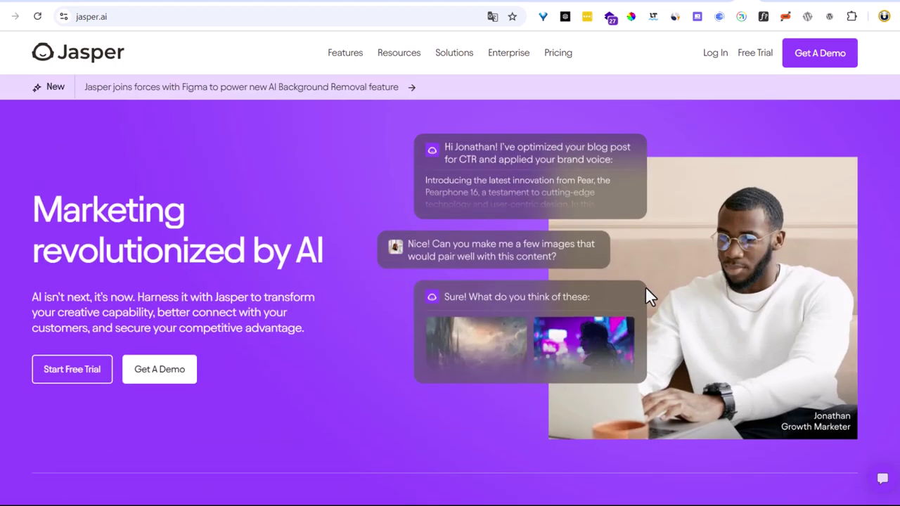
# Switch between the Koala and SEOWriting.ai homepages and examine how each presents its AI writing tool
pyautogui.click(747, 4)
pyautogui.click(747, 5)
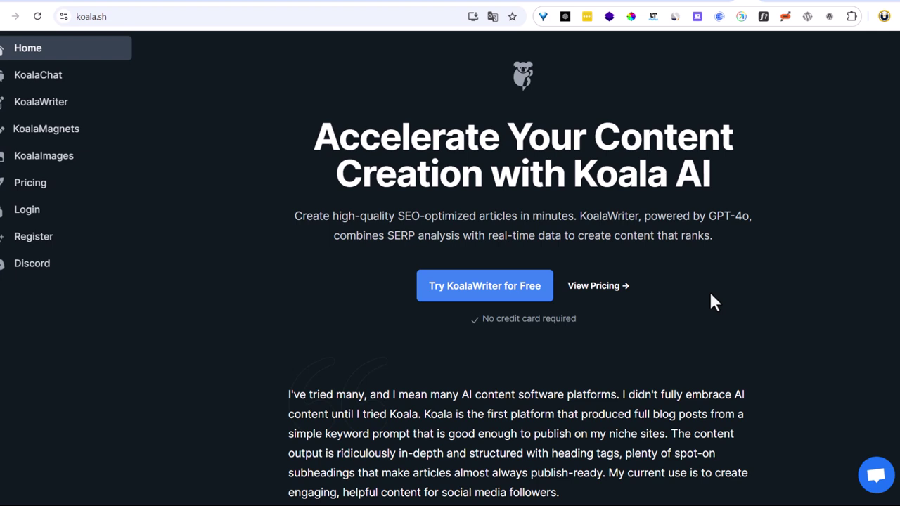
pyautogui.click(746, 4)
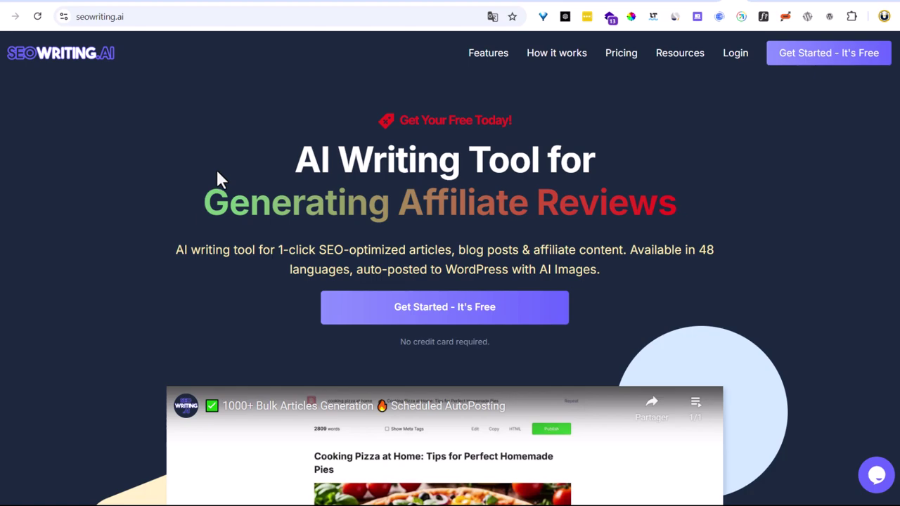
pyautogui.scroll(-7, 498, 372)
pyautogui.scroll(7, 538, 355)
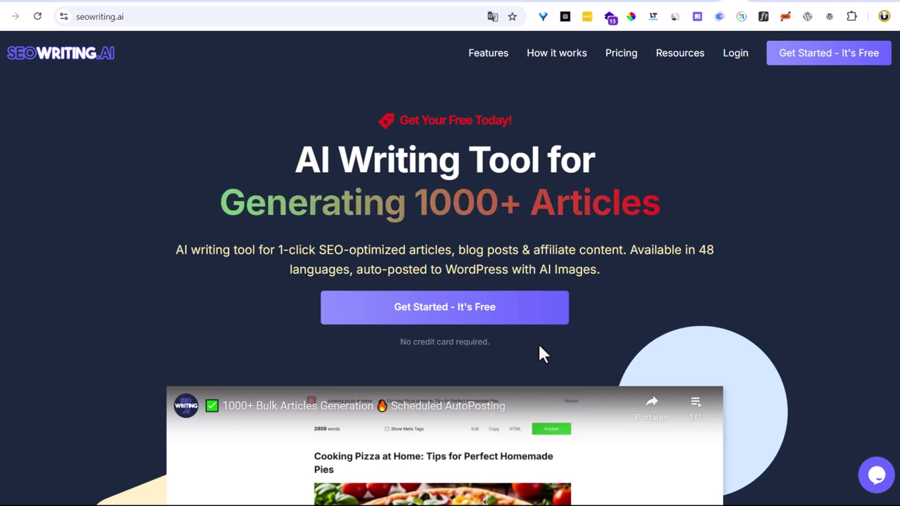
pyautogui.click(749, 2)
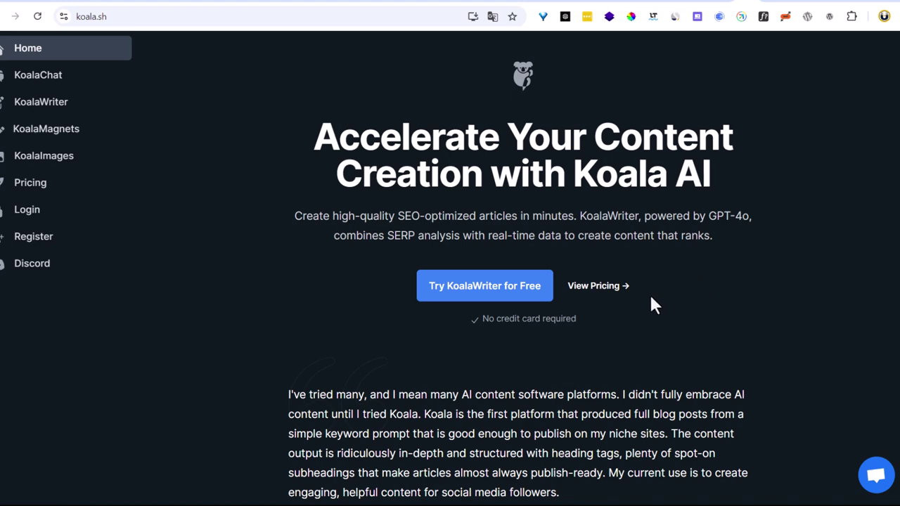
pyautogui.hotkey('ctrl', 'Tab')
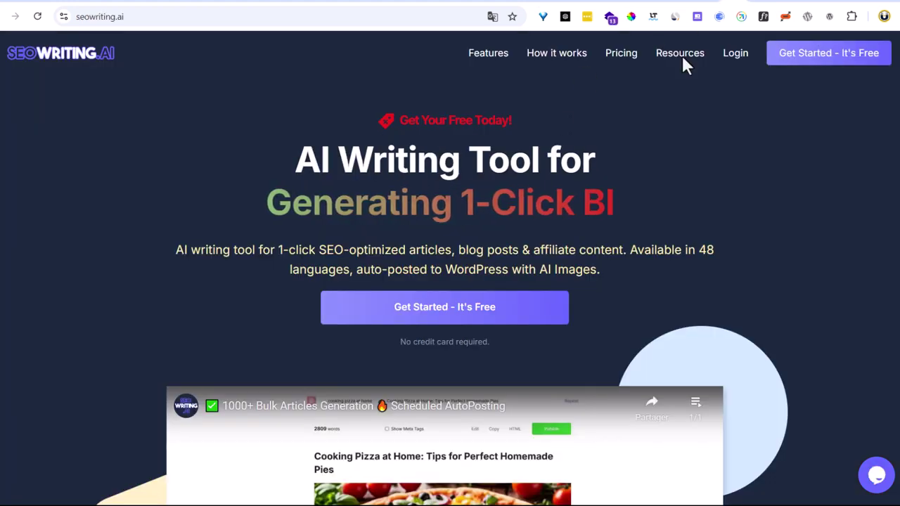
pyautogui.click(752, 2)
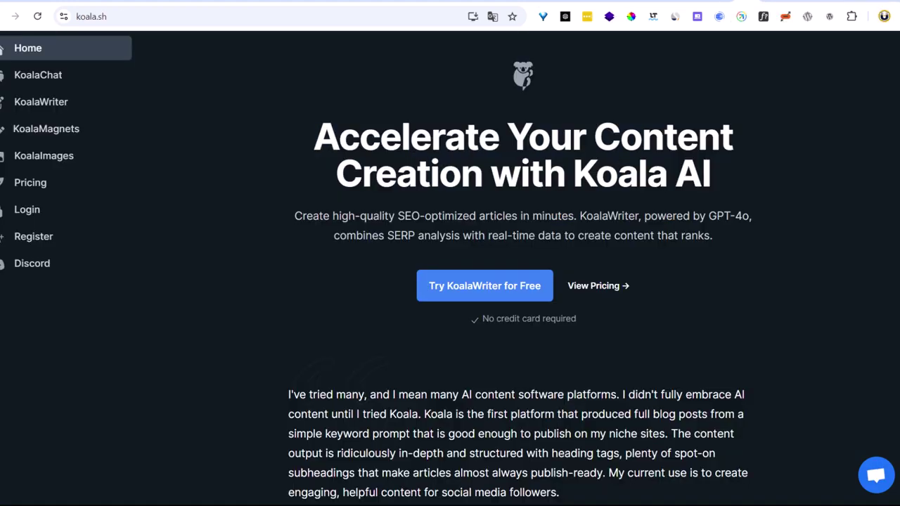
# Switch to the Google Docs comparison document and select each influence factor in turn, from "la simplicité d'utilisation" to "Système de publication"
pyautogui.click(757, 2)
pyautogui.scroll(3, 405, 272)
pyautogui.scroll(-2, 433, 288)
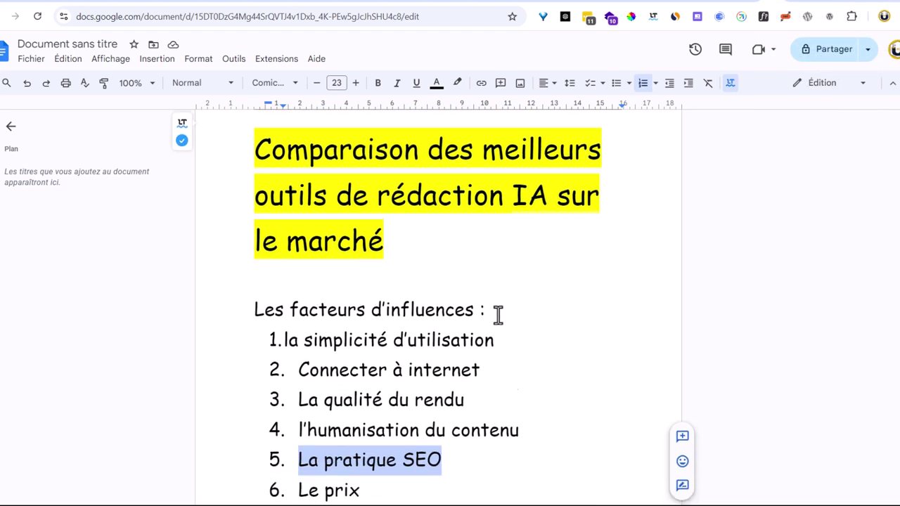
pyautogui.moveTo(499, 269); pyautogui.dragTo(360, 264)
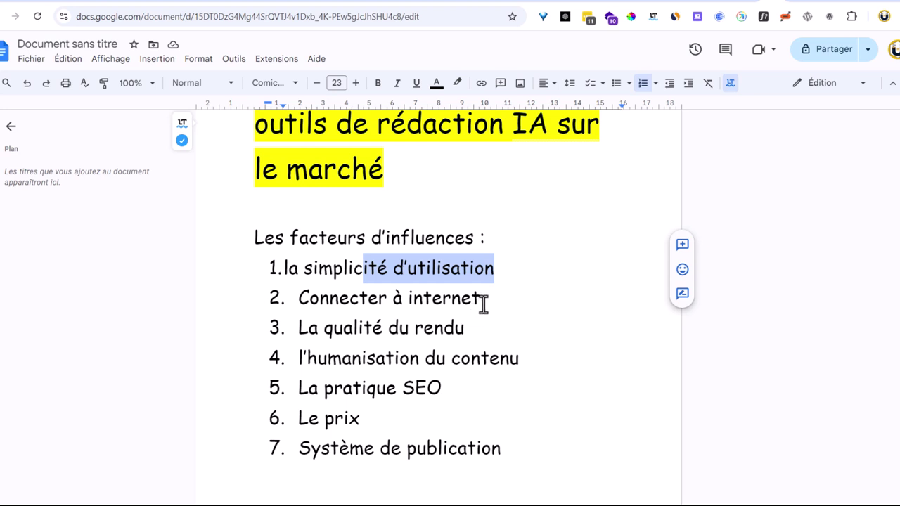
pyautogui.moveTo(482, 301); pyautogui.dragTo(296, 303)
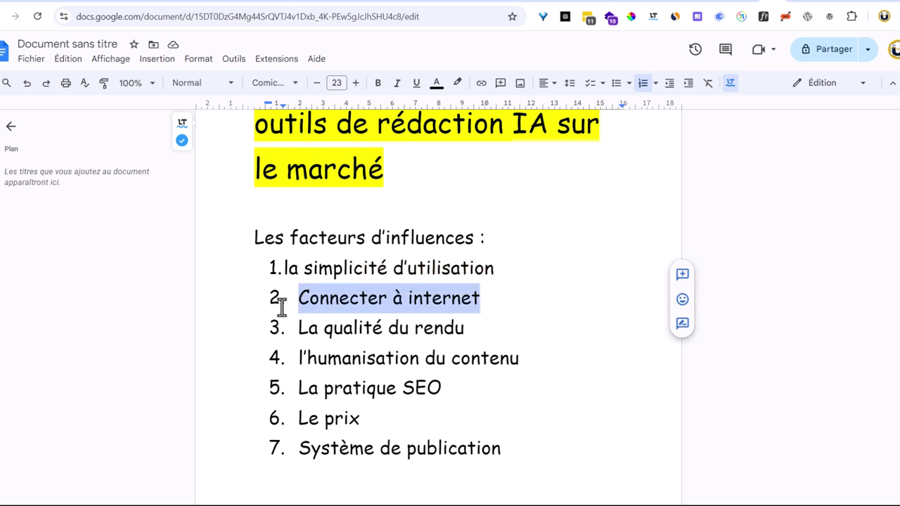
pyautogui.moveTo(470, 327); pyautogui.dragTo(299, 327)
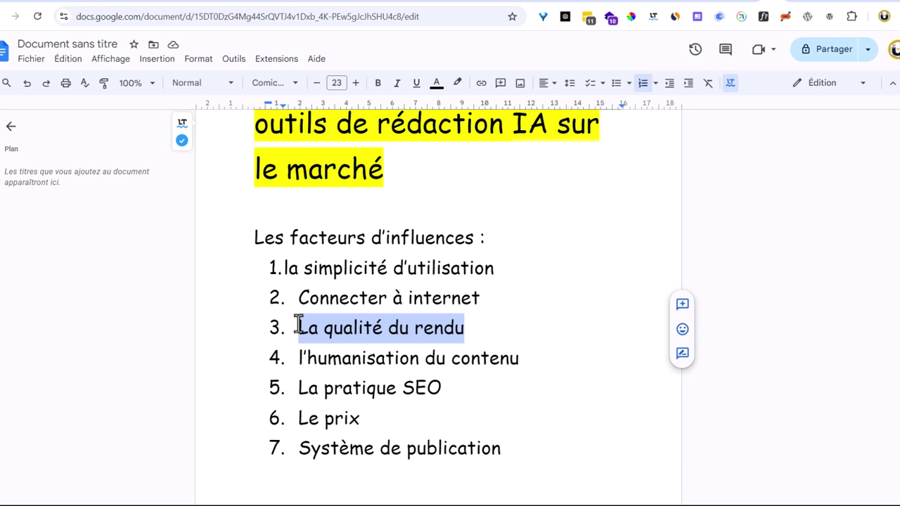
pyautogui.moveTo(523, 358); pyautogui.dragTo(288, 354)
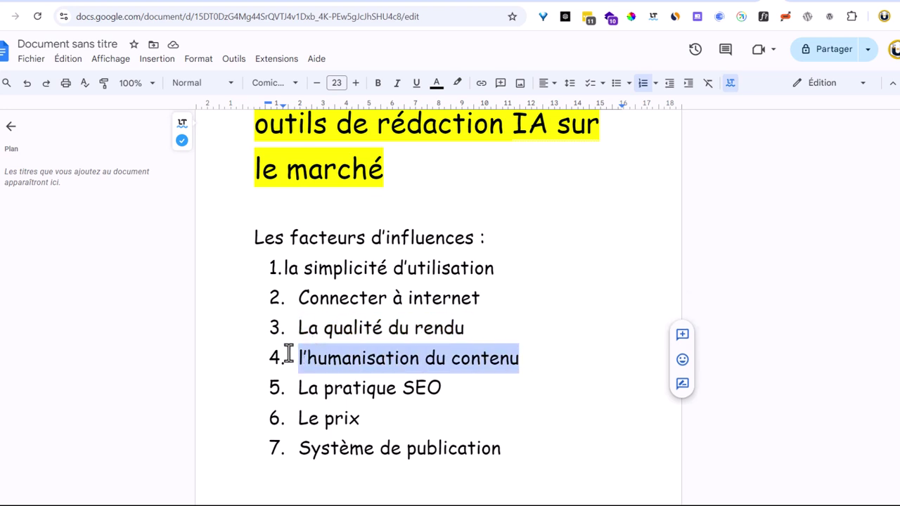
pyautogui.moveTo(444, 390); pyautogui.dragTo(291, 379)
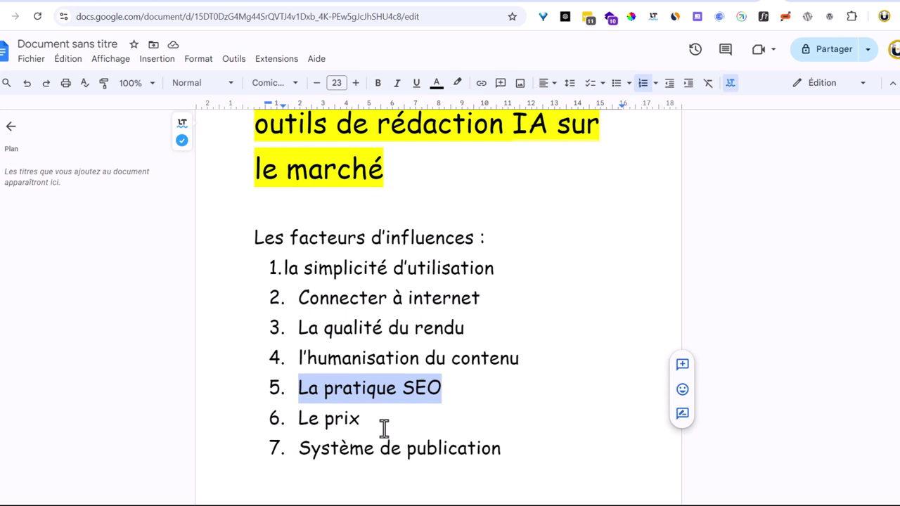
pyautogui.moveTo(394, 422); pyautogui.dragTo(274, 418)
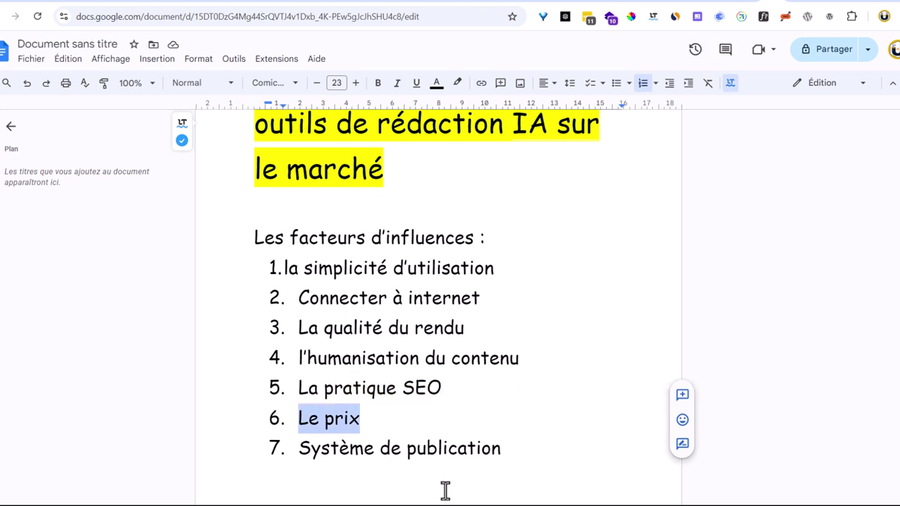
pyautogui.moveTo(530, 466); pyautogui.dragTo(251, 450)
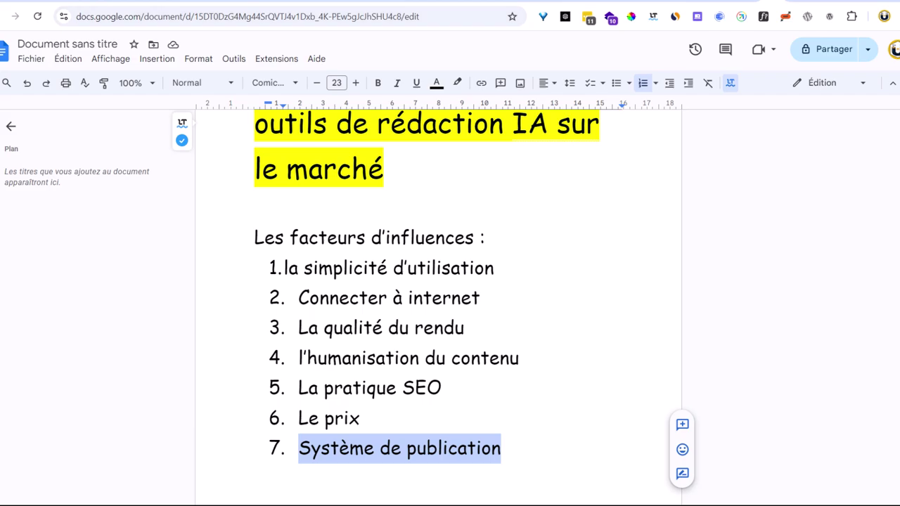
# Switch to the Koala site and open its pricing page to examine the available plans
pyautogui.hotkey('ctrl', 'Tab')
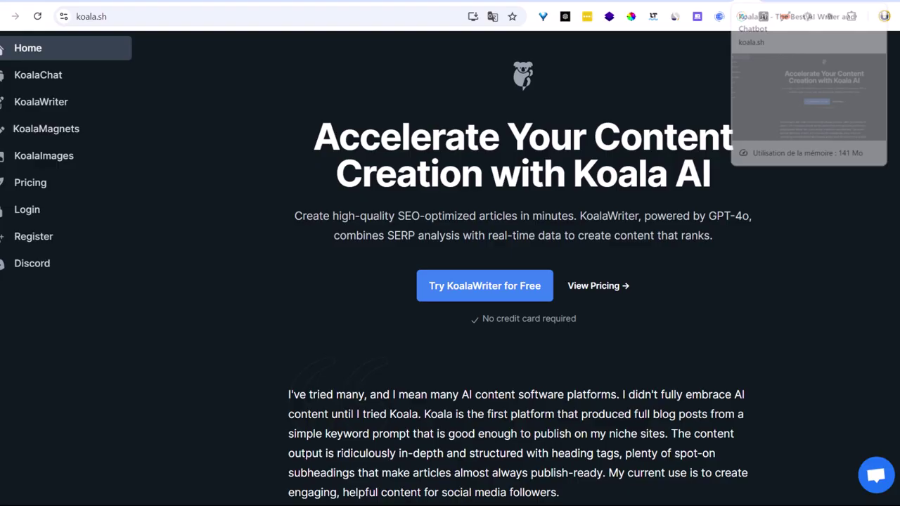
pyautogui.click(28, 185)
pyautogui.scroll(-13, 520, 270)
pyautogui.scroll(6, 521, 275)
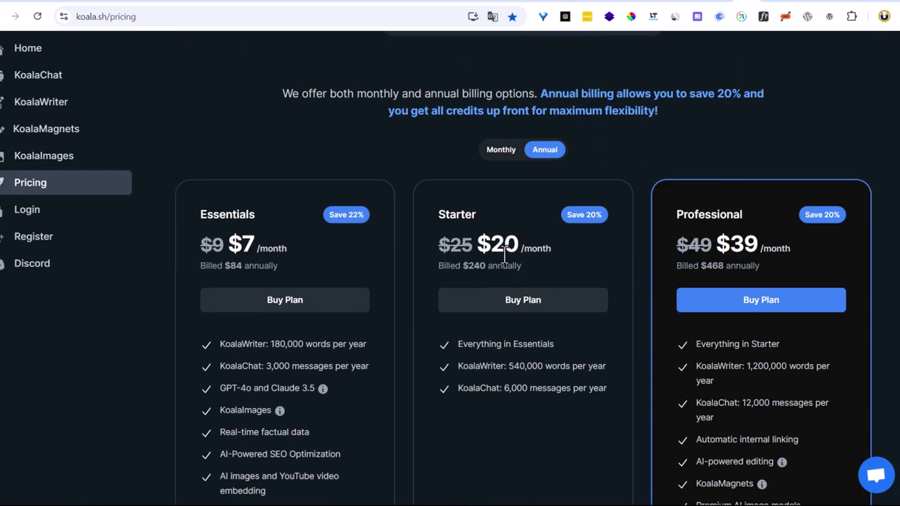
# Show Koala's plans with monthly billing and examine the Essentials plan's price and included features
pyautogui.click(501, 149)
pyautogui.doubleClick(220, 244)
pyautogui.click(284, 258)
pyautogui.scroll(-3, 283, 258)
pyautogui.scroll(3, 281, 257)
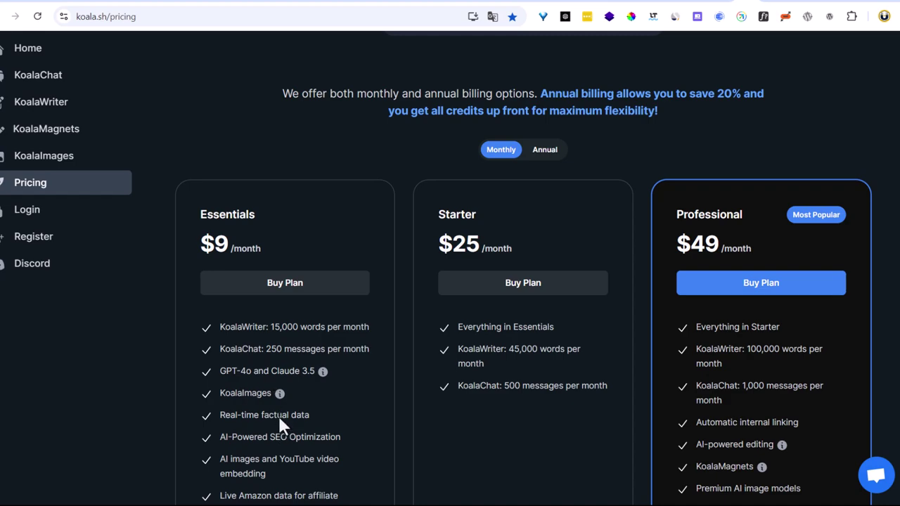
pyautogui.scroll(-3, 279, 358)
pyautogui.scroll(5, 281, 366)
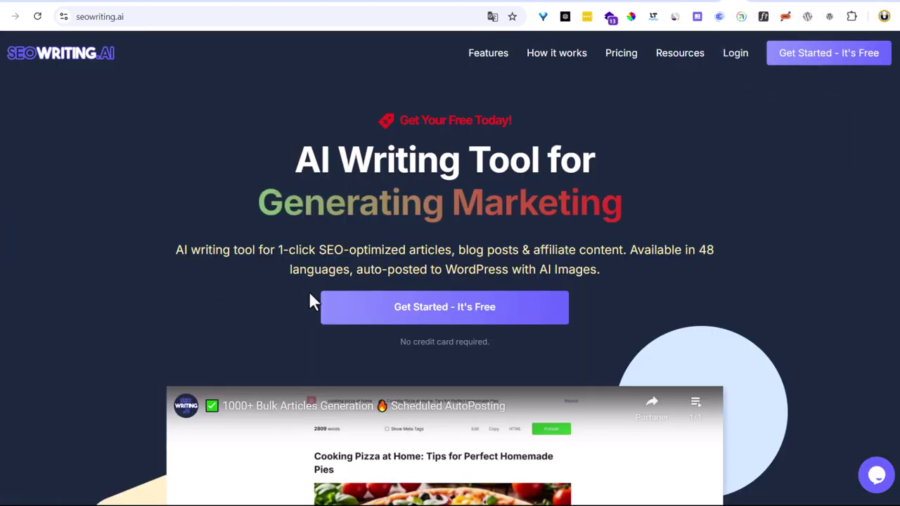
# Examine the SEOWriting.ai homepage sections on article generation steps, advantages and one-click AI content
pyautogui.scroll(-15, 336, 301)
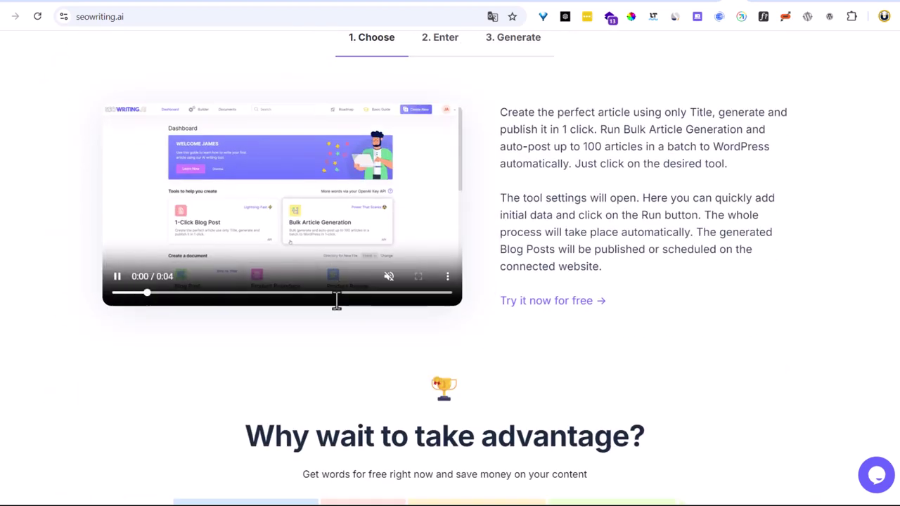
pyautogui.scroll(-5, 402, 323)
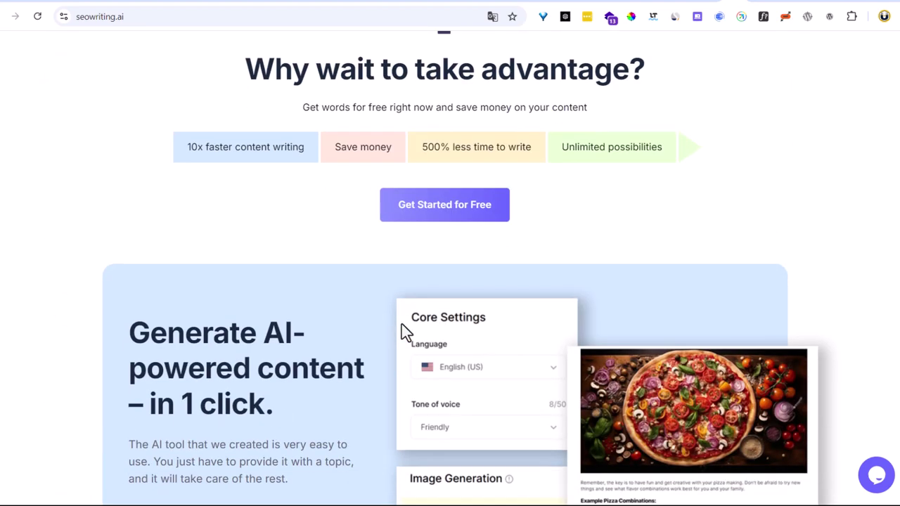
pyautogui.scroll(-5, 402, 324)
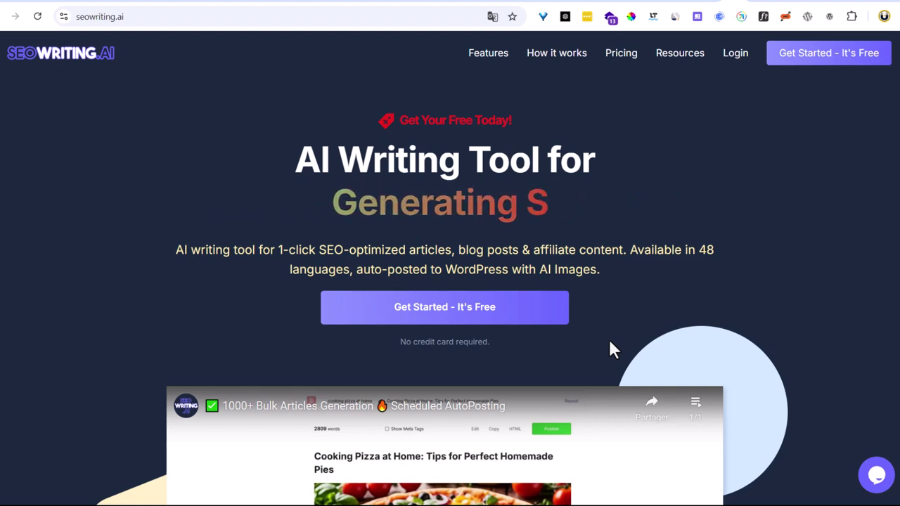
# Open the SEOWriting.ai pricing section, compare the billing options and show the plans billed monthly
pyautogui.click(621, 54)
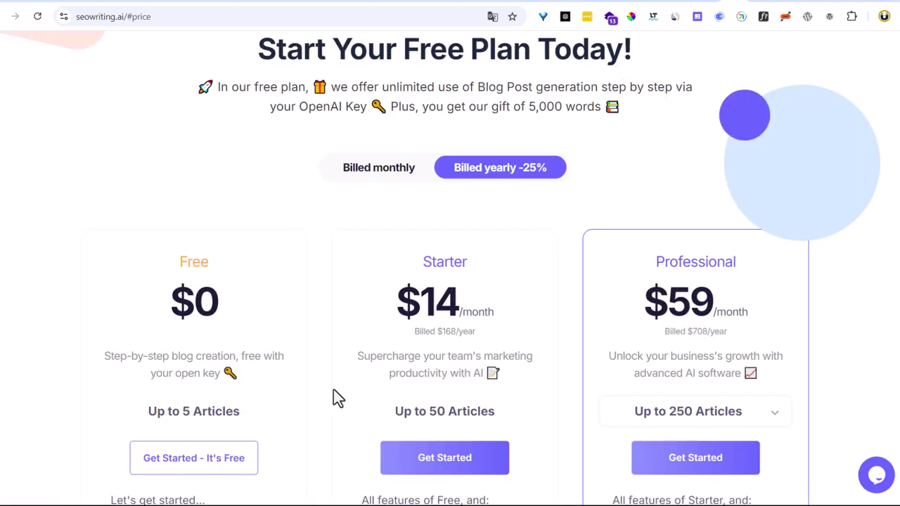
pyautogui.scroll(-1, 374, 168)
pyautogui.click(387, 122)
pyautogui.click(466, 120)
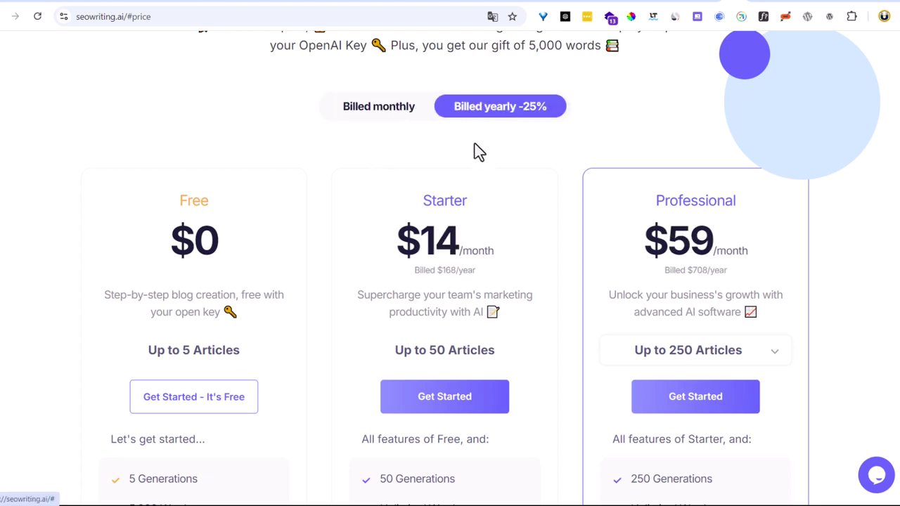
pyautogui.click(372, 123)
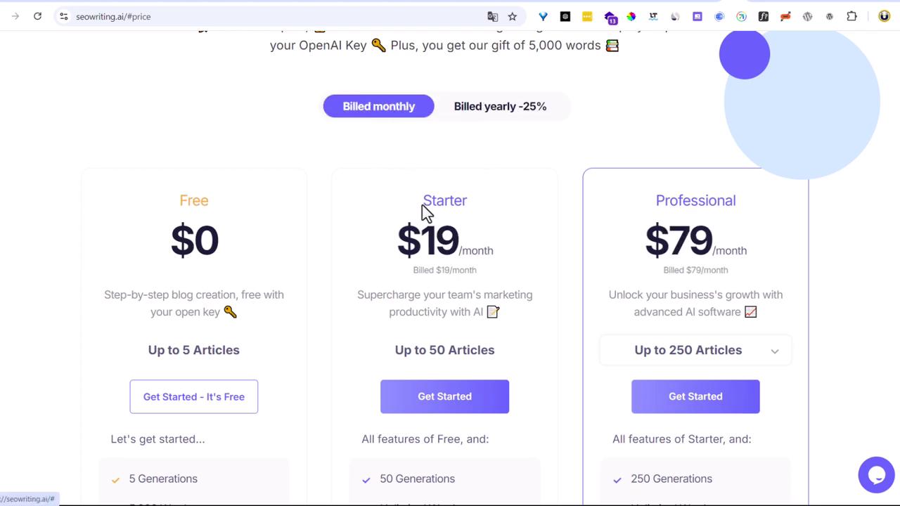
# Examine the SEOWriting.ai Starter plan's monthly price, article allowance and listed features
pyautogui.moveTo(436, 237); pyautogui.dragTo(488, 245)
pyautogui.click(414, 242)
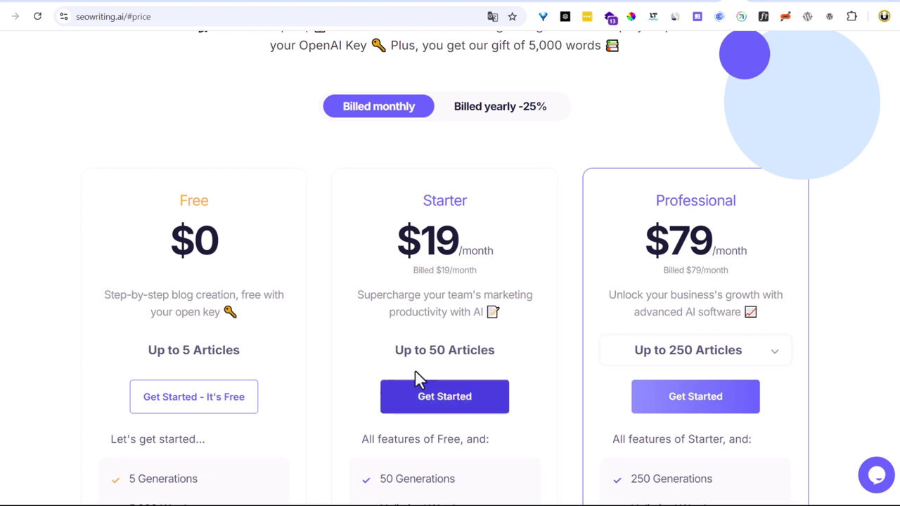
pyautogui.moveTo(432, 344); pyautogui.dragTo(476, 345)
pyautogui.click(511, 354)
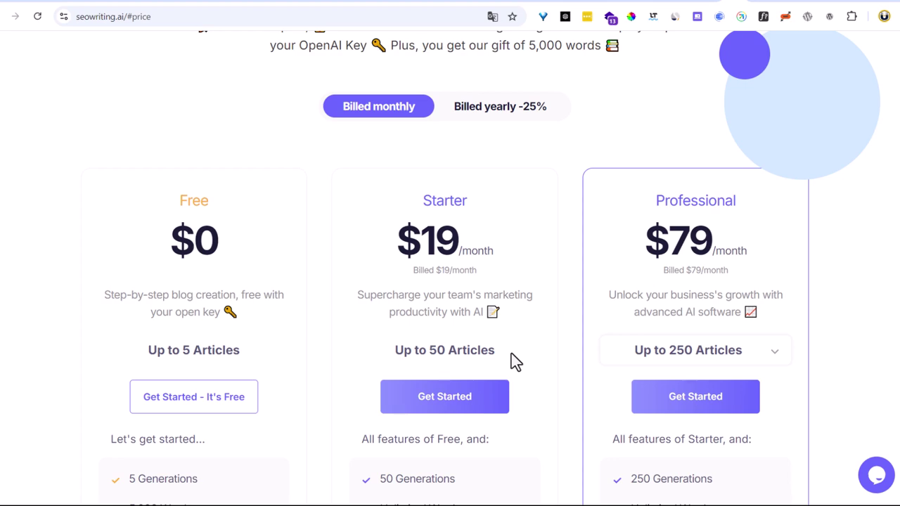
pyautogui.scroll(-3, 569, 360)
pyautogui.scroll(4, 570, 360)
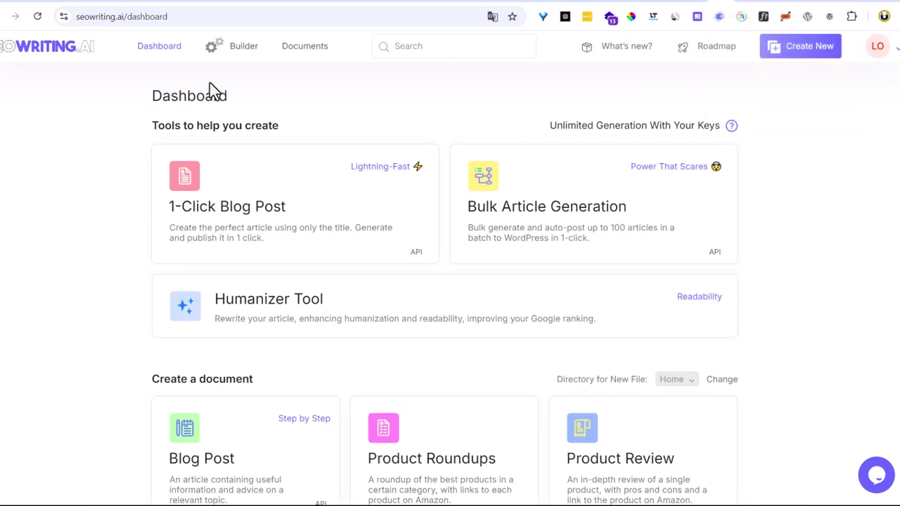
# Open the SEOWriting.ai Documents list, look through the generated articles and return to the dashboard
pyautogui.click(322, 49)
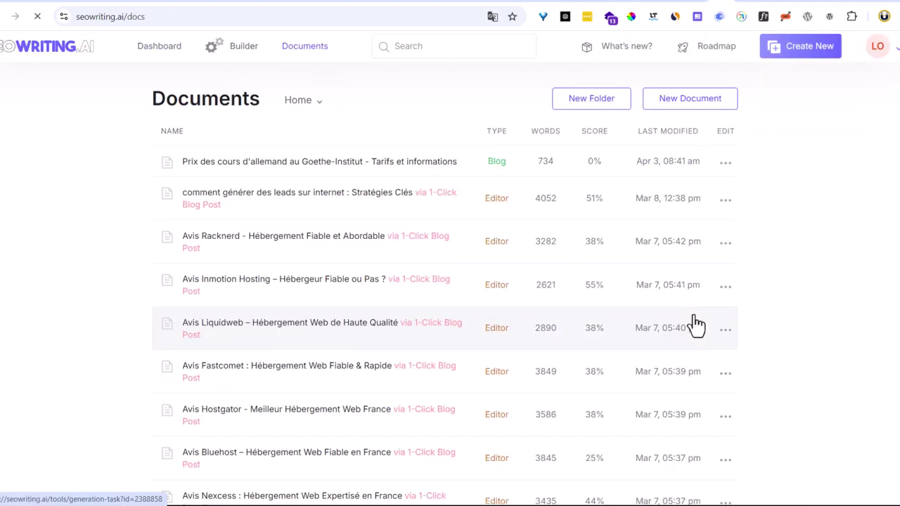
pyautogui.scroll(-20, 810, 360)
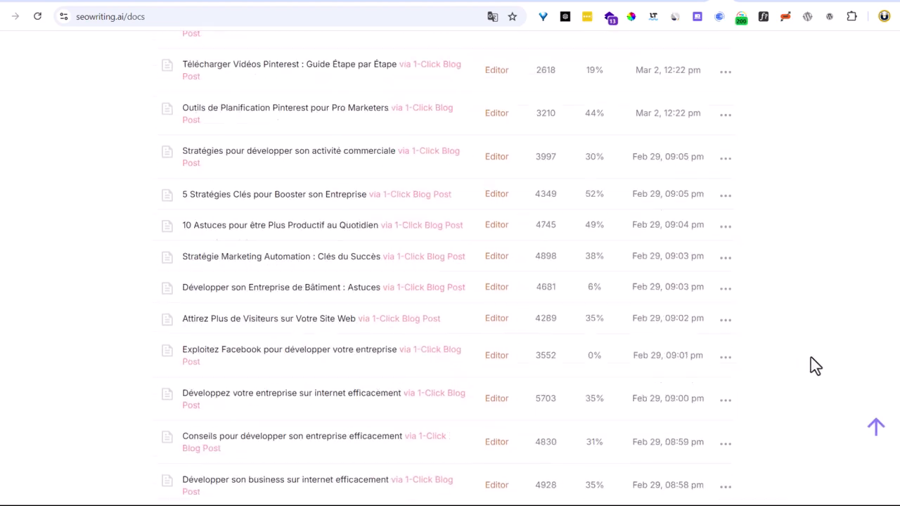
pyautogui.scroll(5, 811, 360)
pyautogui.scroll(-15, 810, 360)
pyautogui.scroll(10, 811, 360)
pyautogui.scroll(-14, 812, 367)
pyautogui.scroll(7, 812, 373)
pyautogui.scroll(-10, 810, 370)
pyautogui.scroll(15, 810, 370)
pyautogui.scroll(15, 810, 373)
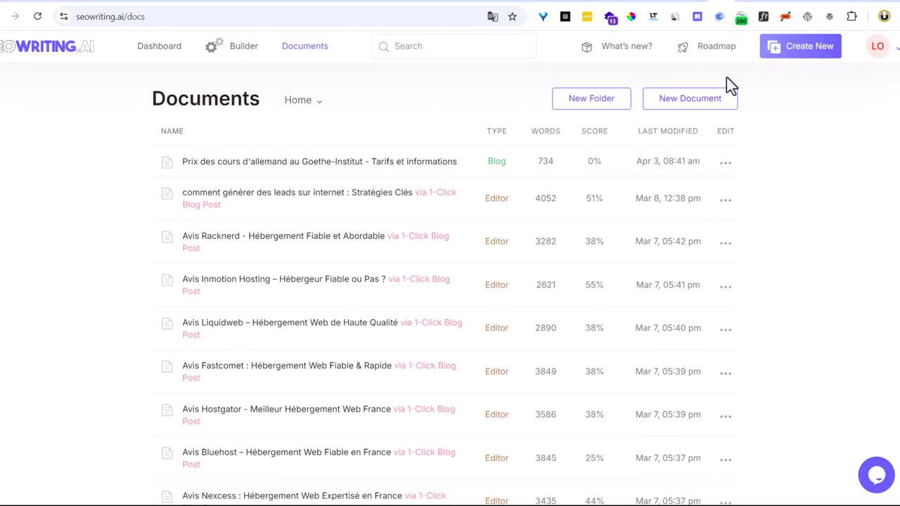
pyautogui.click(237, 53)
pyautogui.click(173, 48)
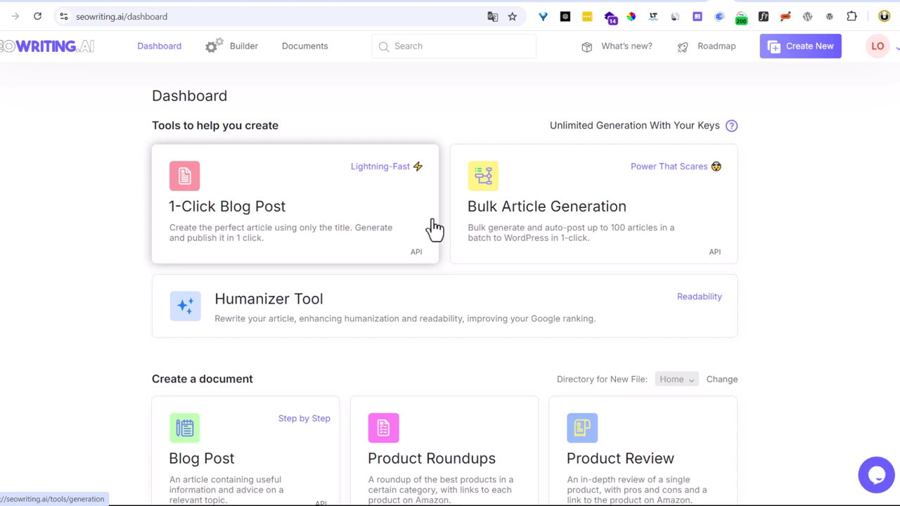
# Open the Bulk Article Generation tool, look over its keyword and title entry form, and return to the dashboard
pyautogui.click(565, 215)
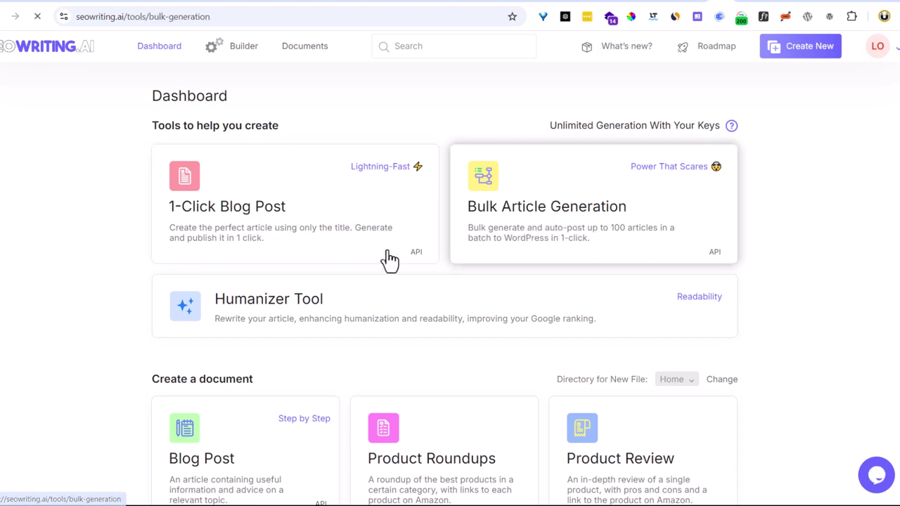
pyautogui.click(338, 246)
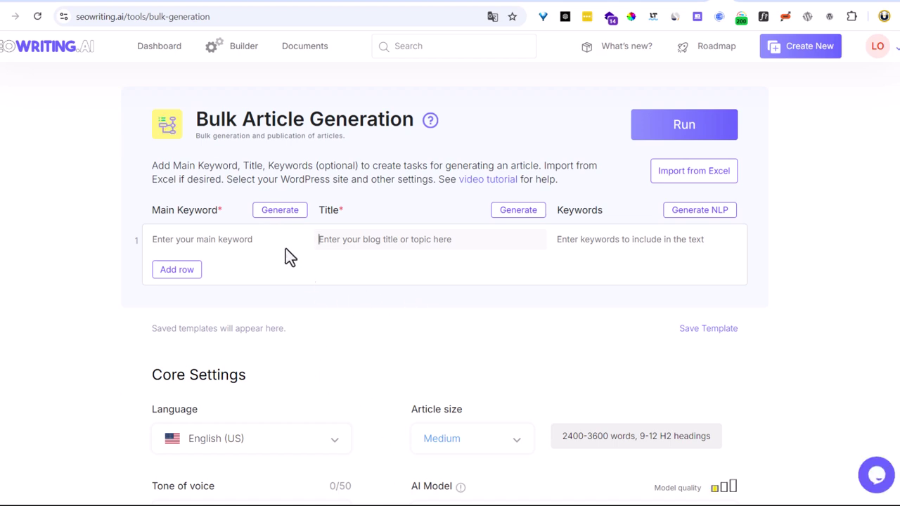
pyautogui.click(160, 56)
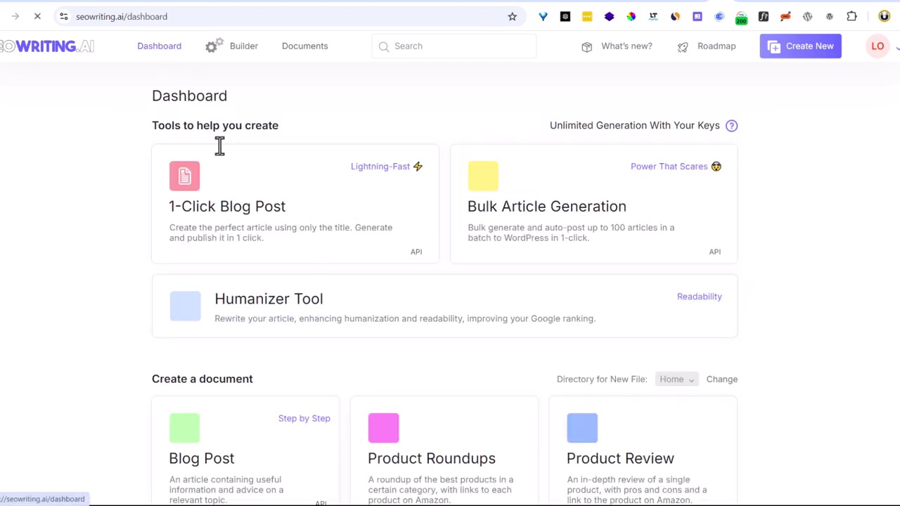
# Open the 1-Click Blog Post tool and examine its Article size options and the Medium size's word range
pyautogui.click(281, 216)
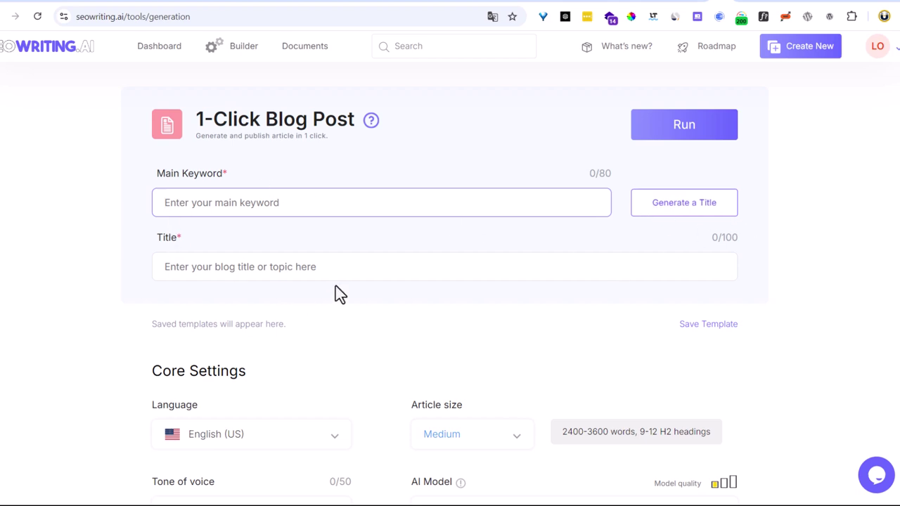
pyautogui.scroll(-3, 335, 294)
pyautogui.click(250, 316)
pyautogui.click(443, 274)
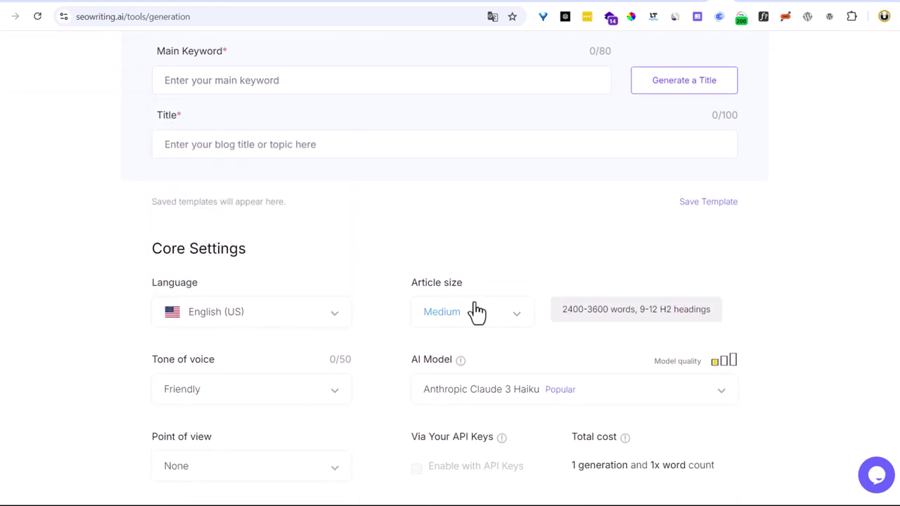
pyautogui.click(481, 318)
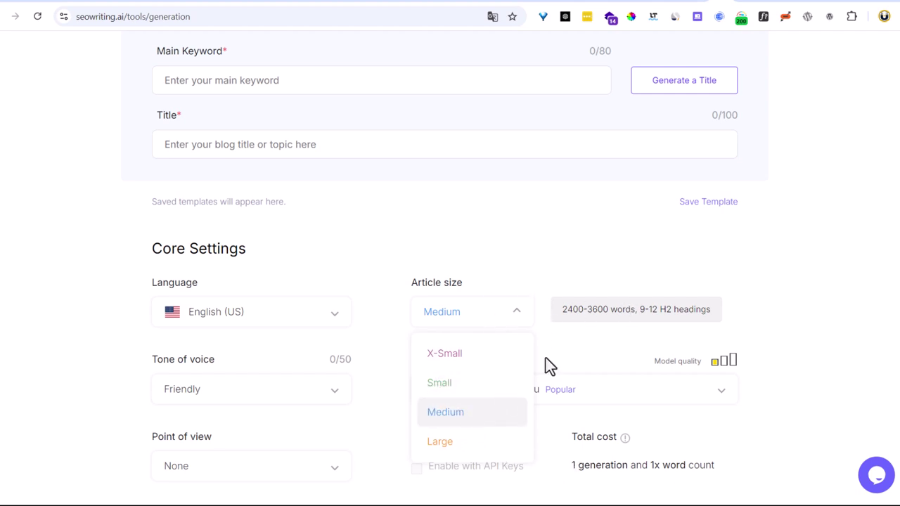
pyautogui.moveTo(568, 311); pyautogui.dragTo(618, 314)
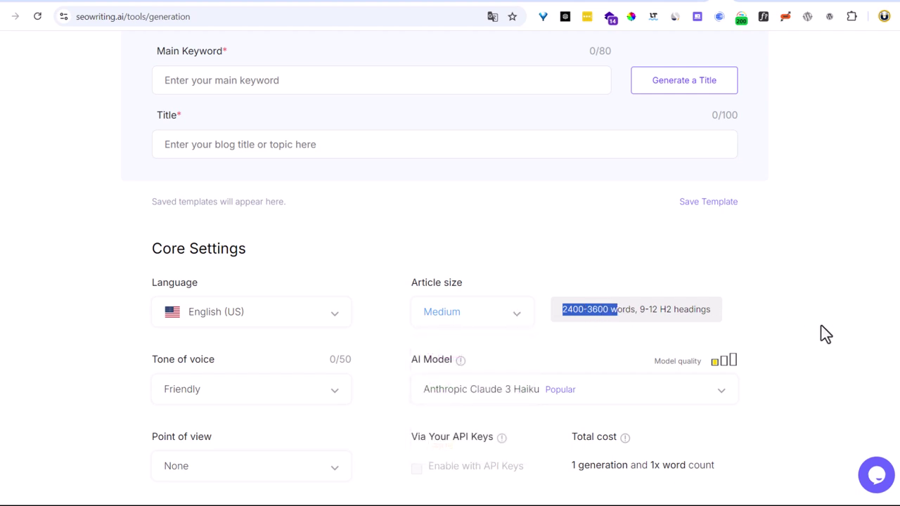
# Examine the AI Model choices in the blog post's Core Settings without changing the selection
pyautogui.scroll(-3, 434, 250)
pyautogui.click(625, 218)
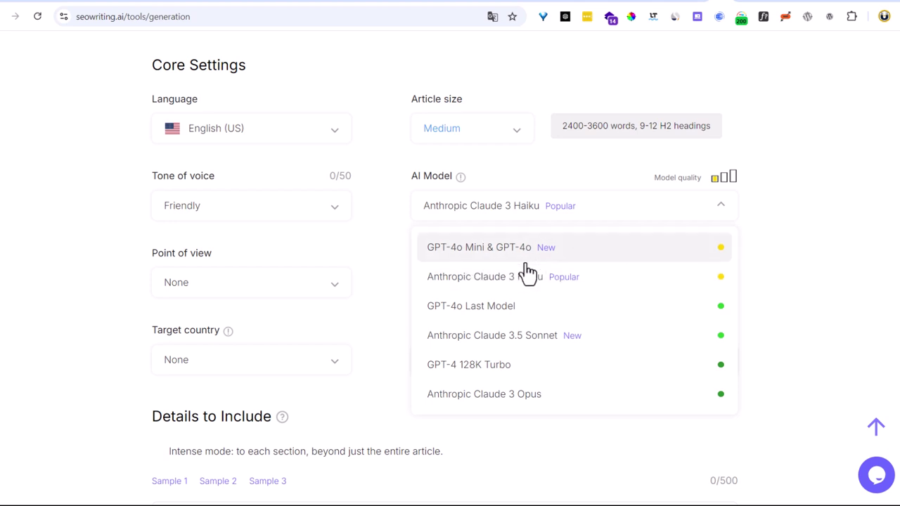
pyautogui.click(804, 304)
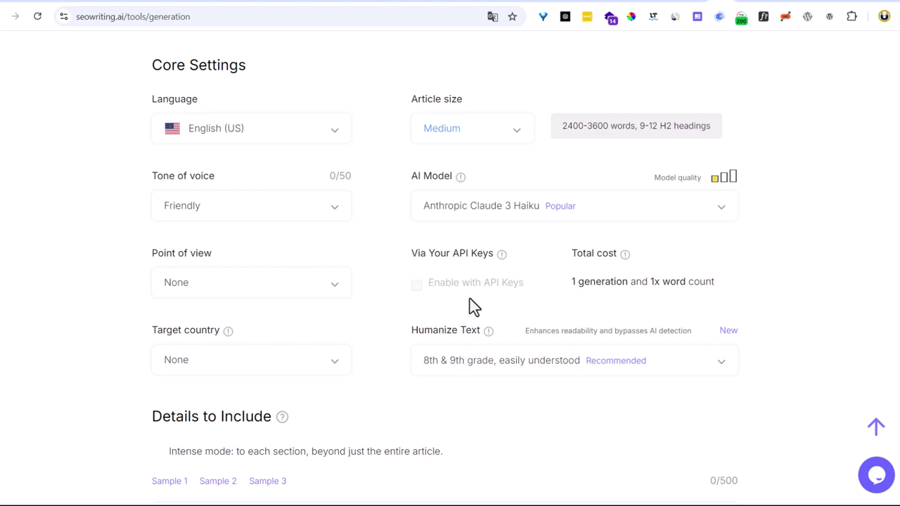
# Open the account's Usage settings and view its Billing page
pyautogui.scroll(5, 696, 315)
pyautogui.click(877, 45)
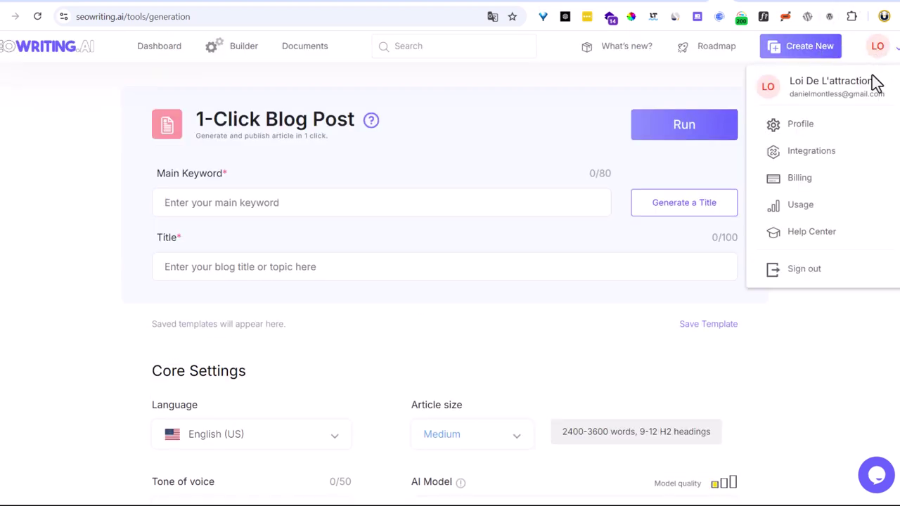
pyautogui.click(800, 209)
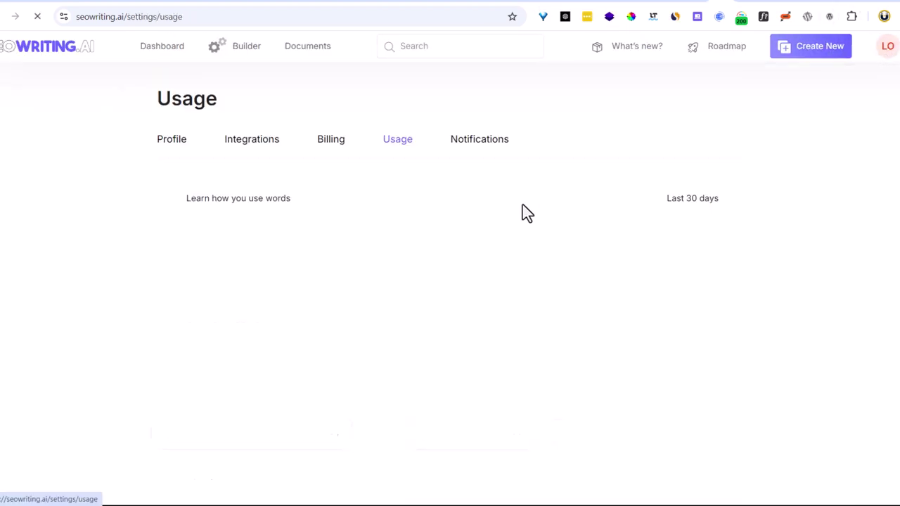
pyautogui.click(326, 146)
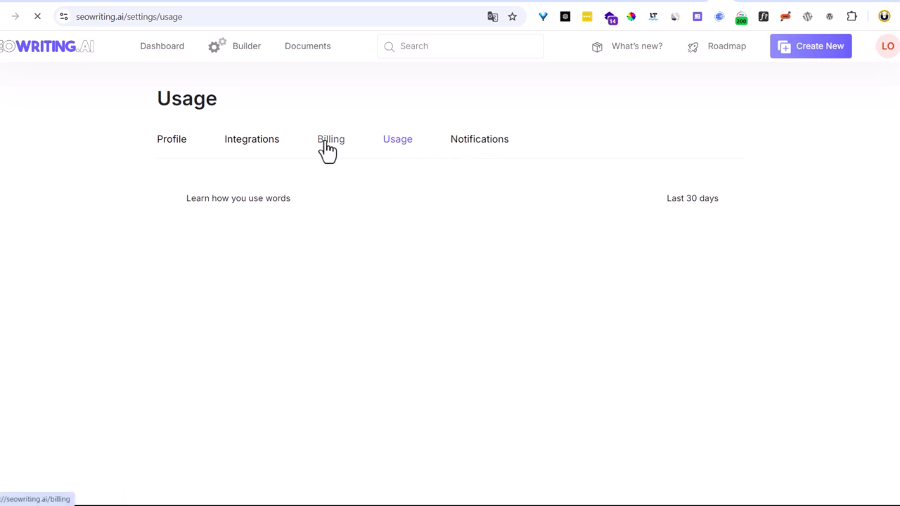
# Open the Integrations settings and examine the OpenAI and Anthropic API key connection sections
pyautogui.click(260, 144)
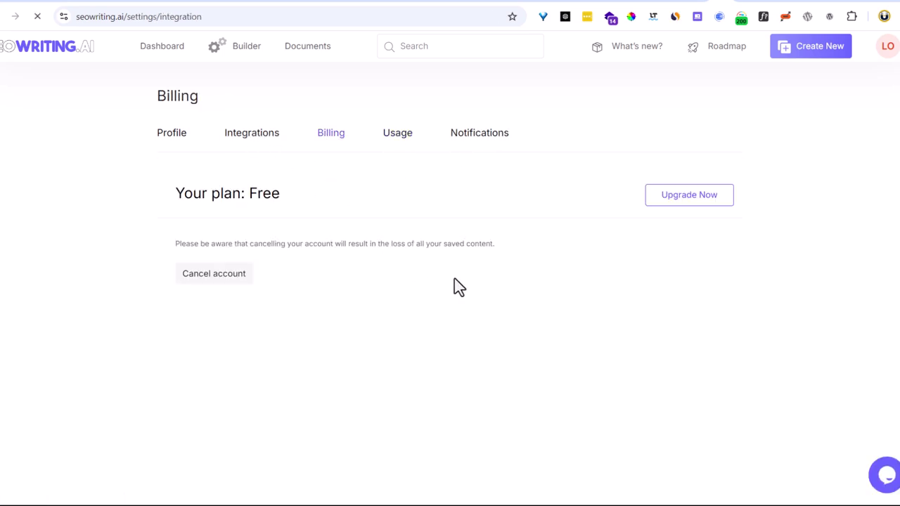
pyautogui.scroll(-1, 436, 279)
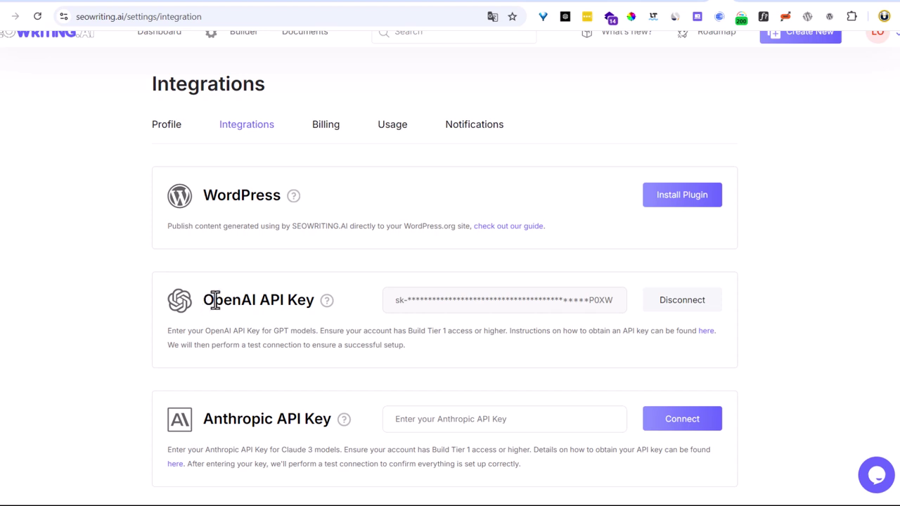
pyautogui.moveTo(204, 301); pyautogui.dragTo(312, 299)
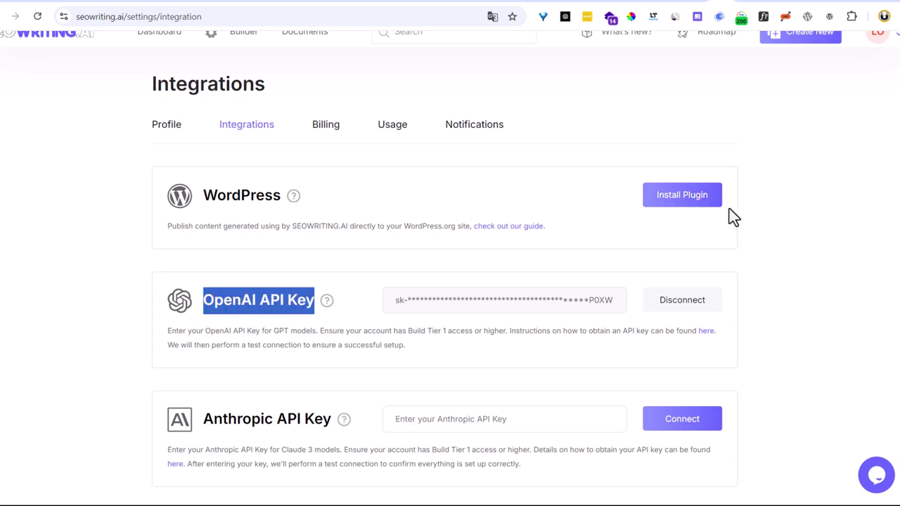
pyautogui.moveTo(203, 419); pyautogui.dragTo(331, 415)
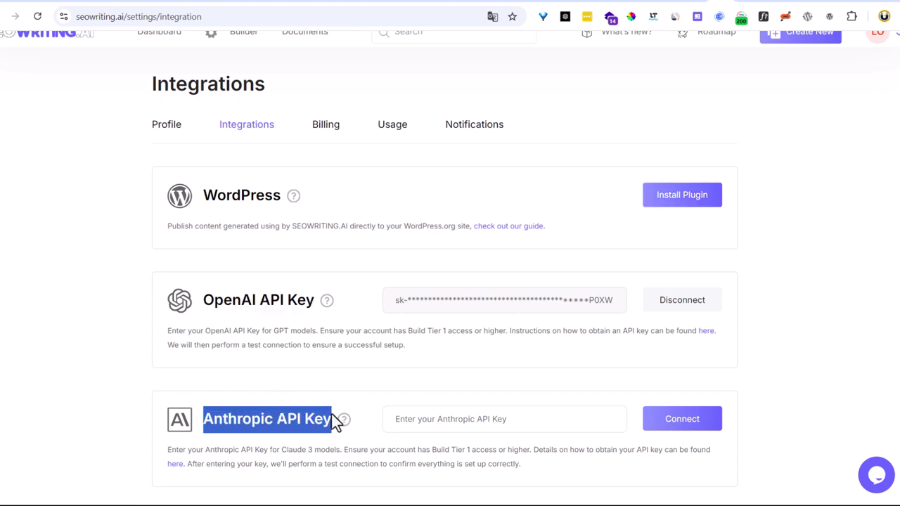
pyautogui.scroll(1, 767, 279)
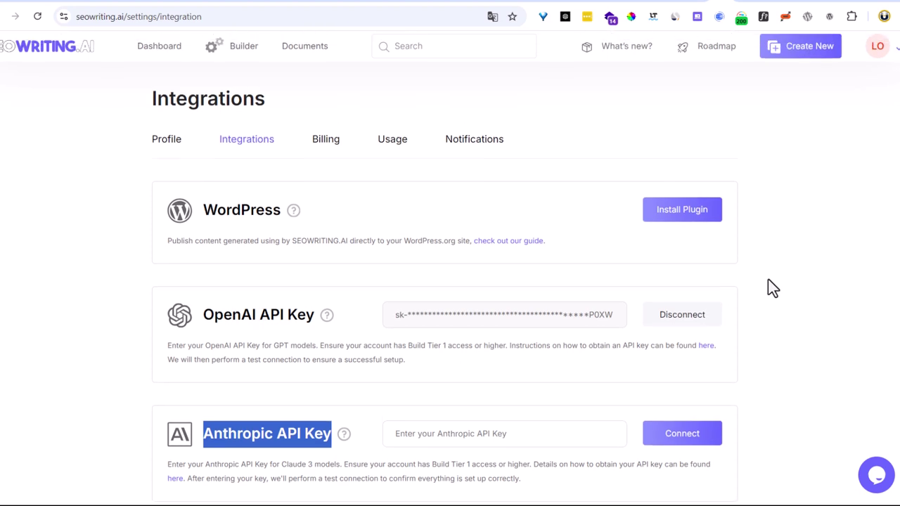
# Return to the 1-Click Blog Post tool and examine the Tone of voice and Point of view settings
pyautogui.click(166, 47)
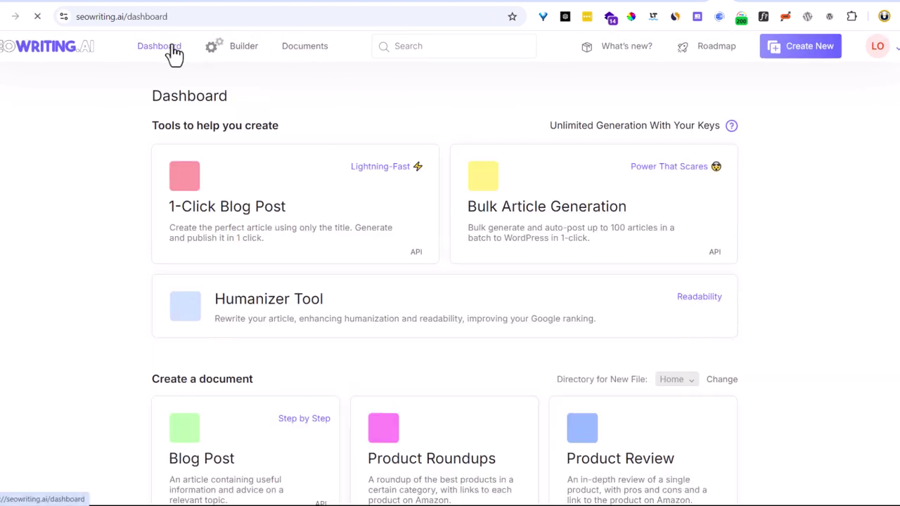
pyautogui.click(232, 222)
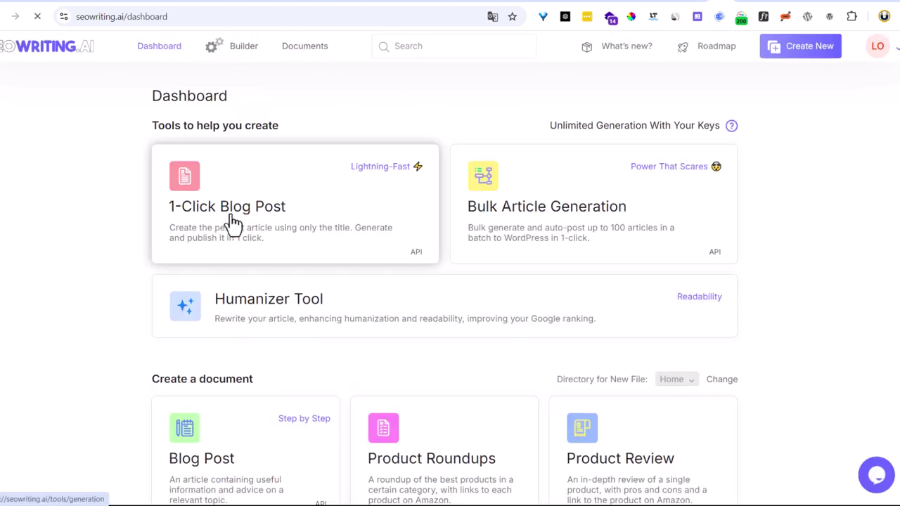
pyautogui.scroll(-5, 233, 224)
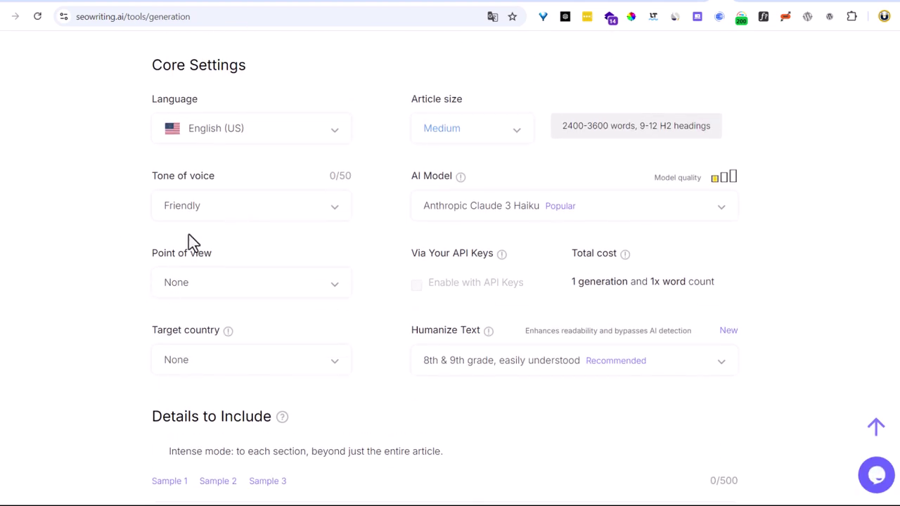
pyautogui.click(239, 211)
pyautogui.click(191, 276)
# Examine the Humanize Text readability levels, from 5th grade to Professional, and leave the selection as it is
pyautogui.moveTo(448, 329); pyautogui.dragTo(542, 375)
pyautogui.click(602, 379)
pyautogui.scroll(-2, 576, 320)
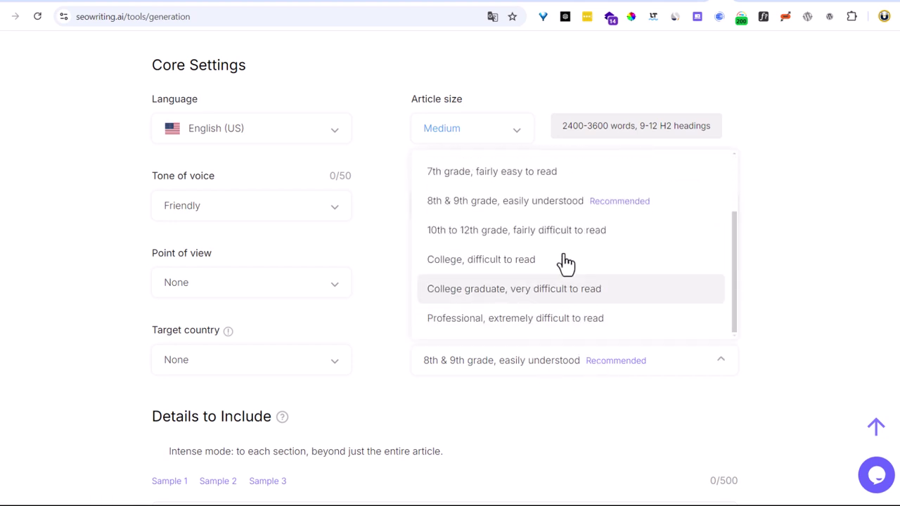
pyautogui.scroll(5, 528, 314)
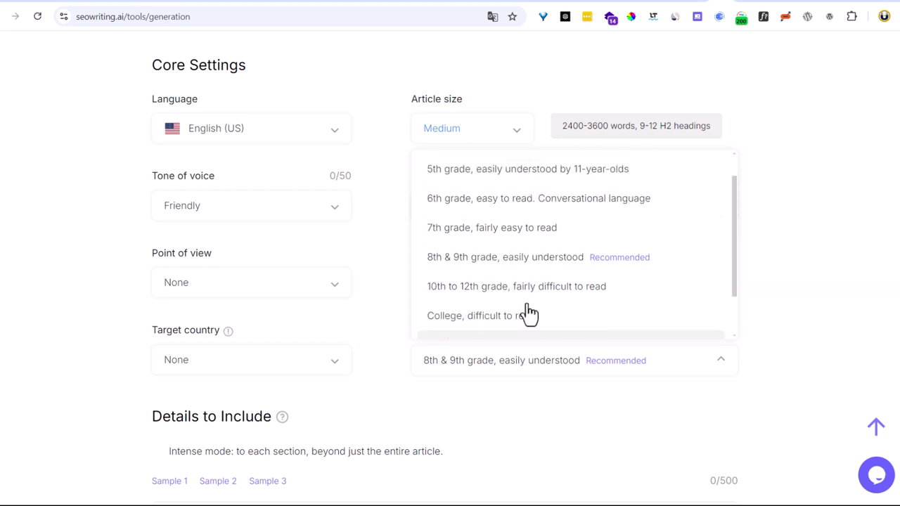
pyautogui.scroll(-4, 608, 313)
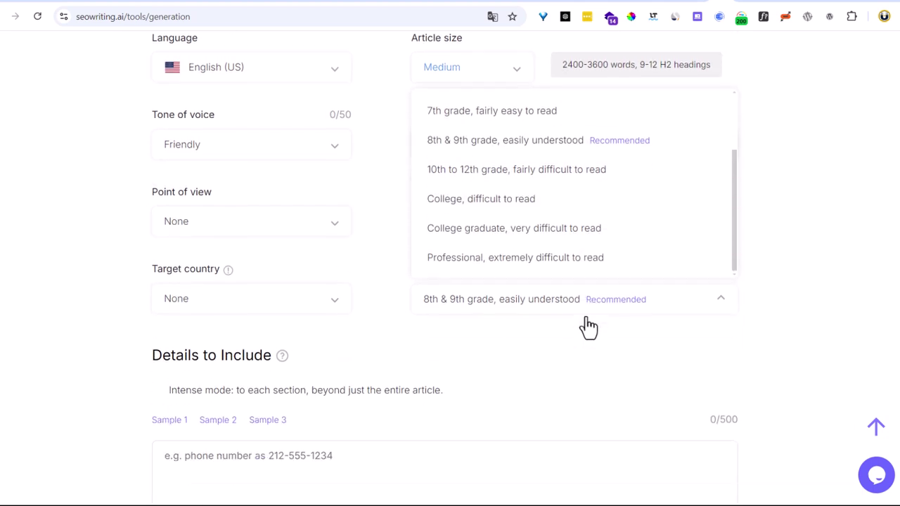
pyautogui.click(827, 284)
# Examine the Media Hub's AI image settings and the available image sizes
pyautogui.scroll(-5, 727, 329)
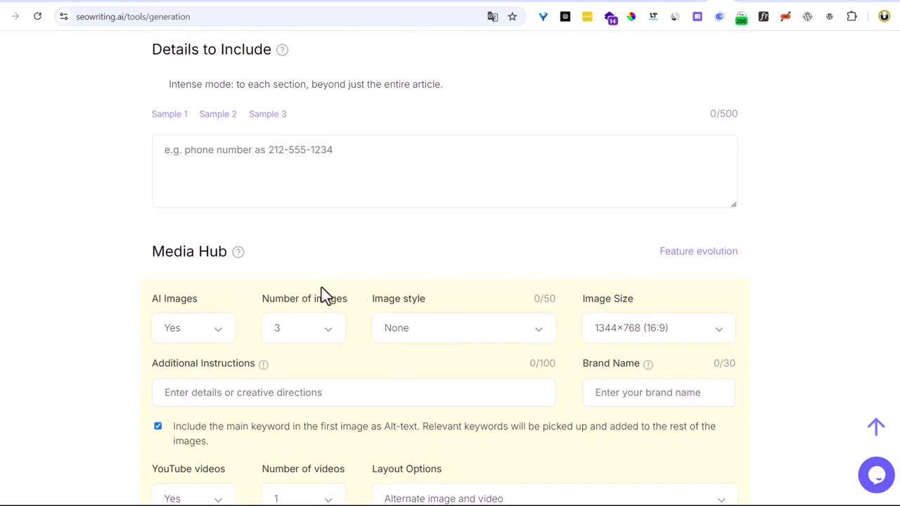
pyautogui.scroll(-2, 169, 309)
pyautogui.scroll(-2, 192, 266)
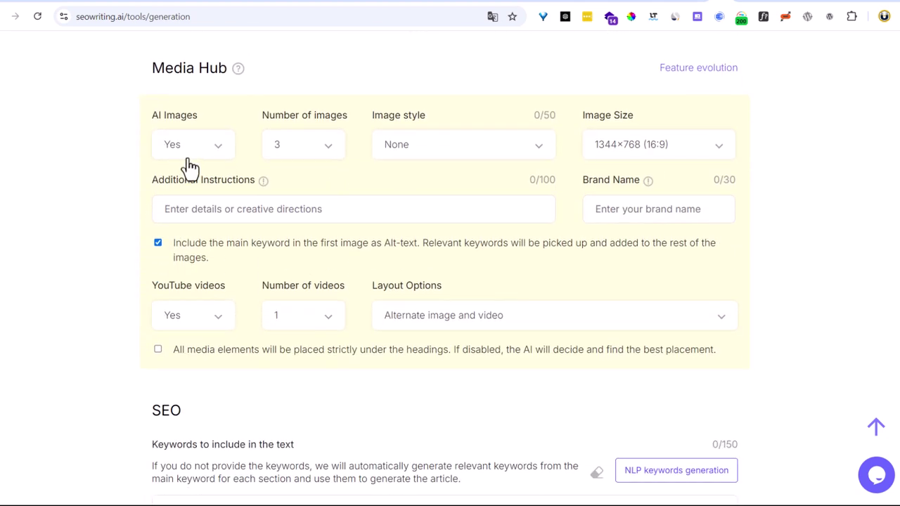
pyautogui.click(675, 155)
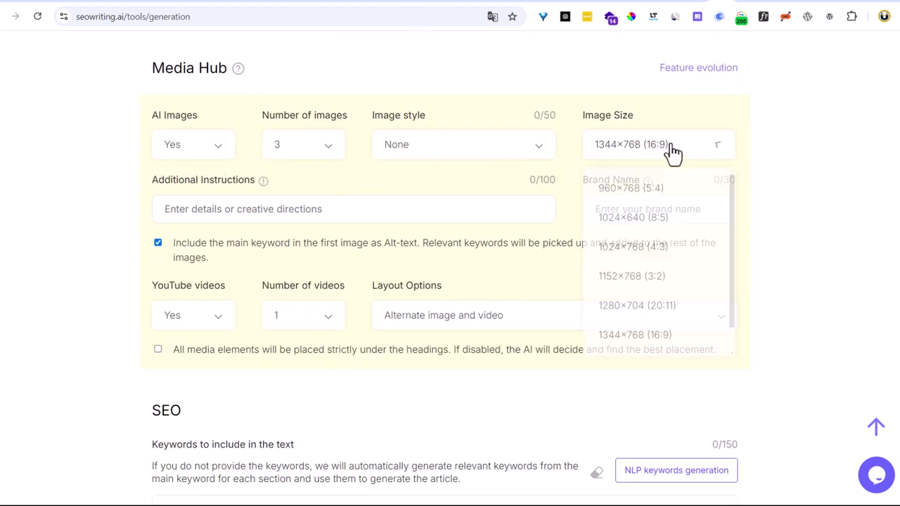
pyautogui.click(87, 156)
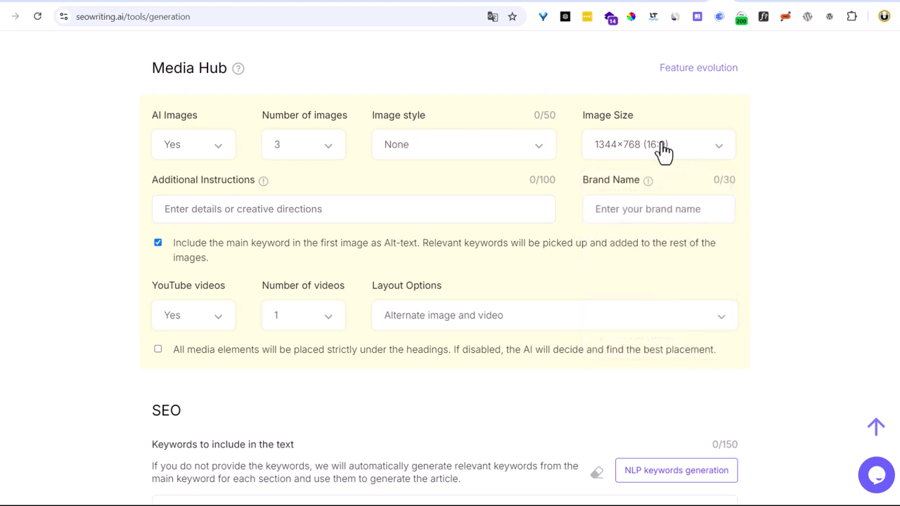
# Examine the Media Hub's YouTube videos choices and Layout Options without changing them
pyautogui.click(209, 332)
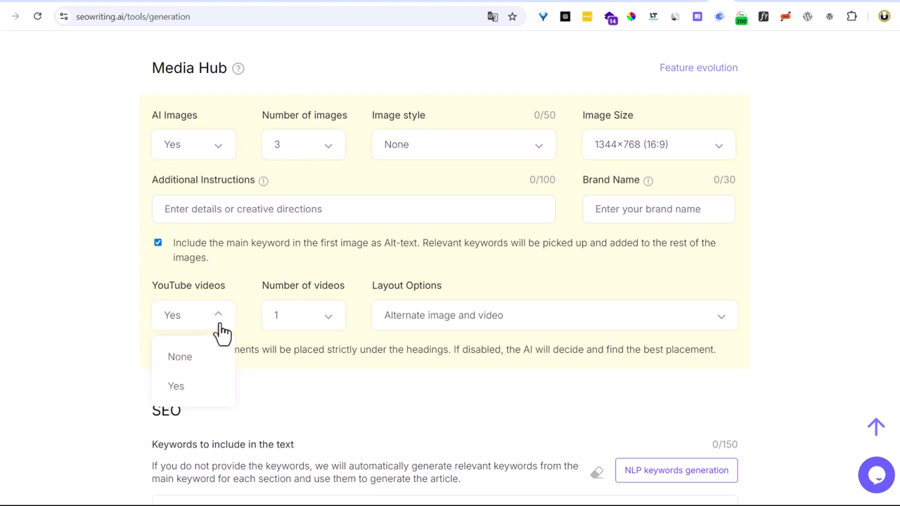
pyautogui.click(466, 332)
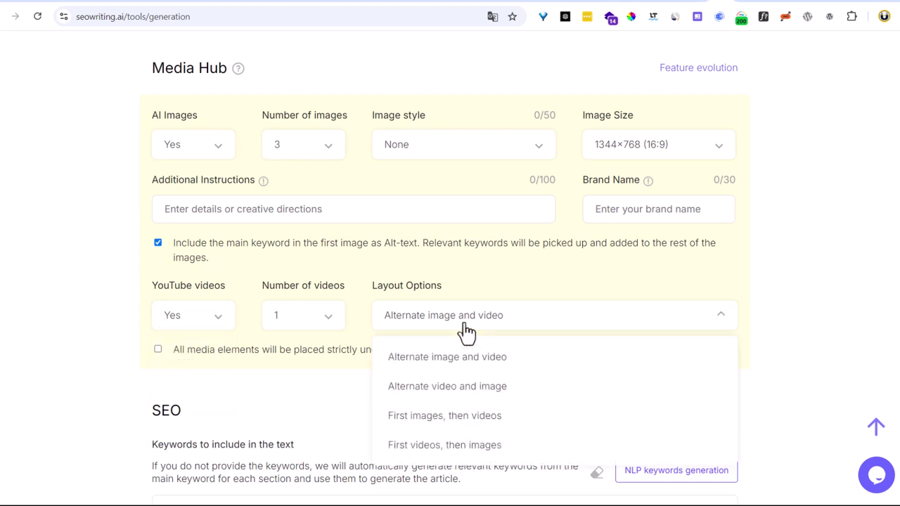
pyautogui.click(65, 333)
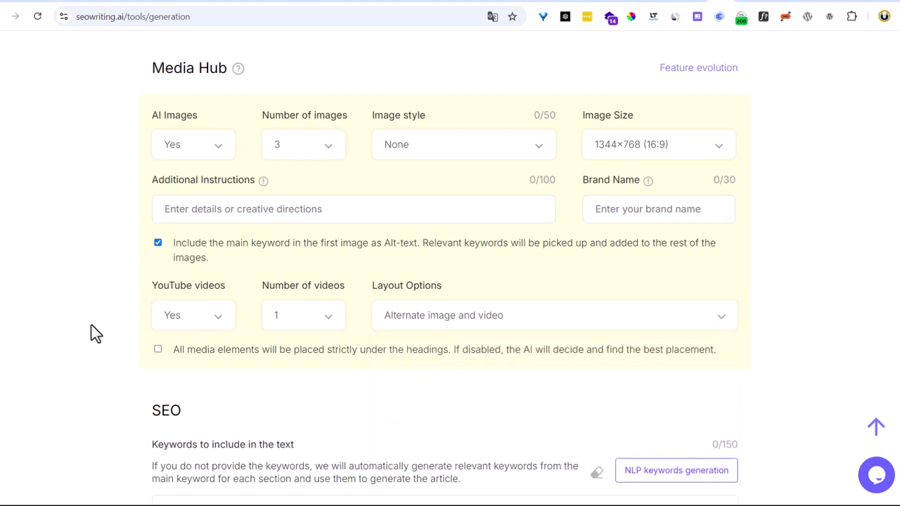
# Examine the SEO section's keyword and NLP keyword generation settings and locate the Structure section
pyautogui.scroll(-2, 102, 325)
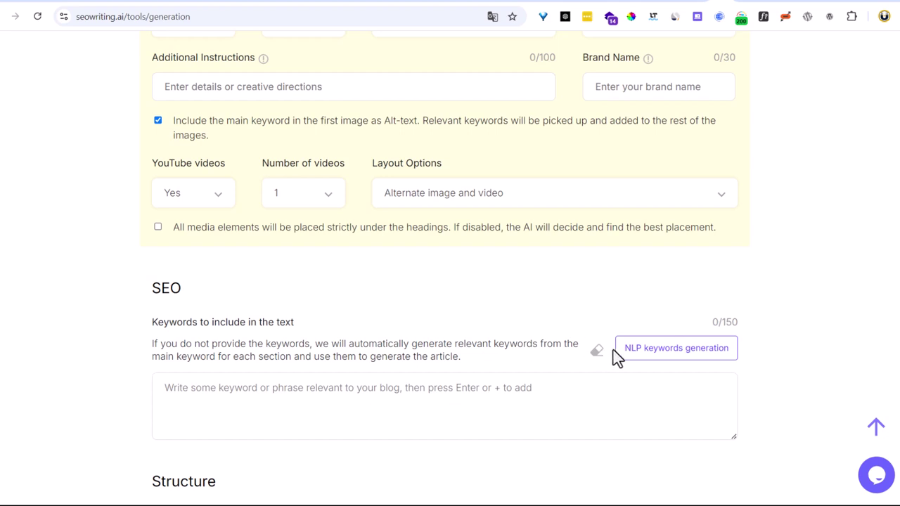
pyautogui.scroll(-2, 341, 373)
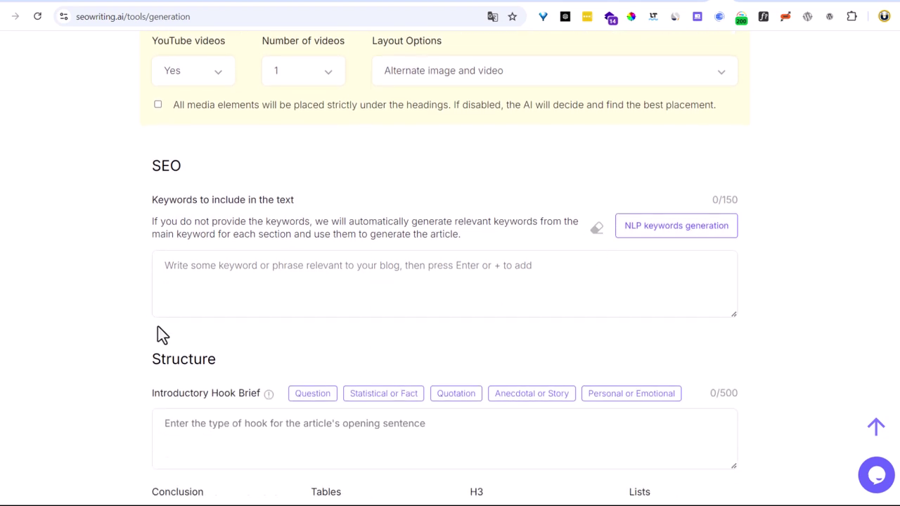
pyautogui.moveTo(152, 366); pyautogui.dragTo(217, 385)
pyautogui.click(218, 392)
# Fill the Introductory Hook Brief in the Structure section with the Statistical or Fact preset
pyautogui.scroll(-3, 386, 373)
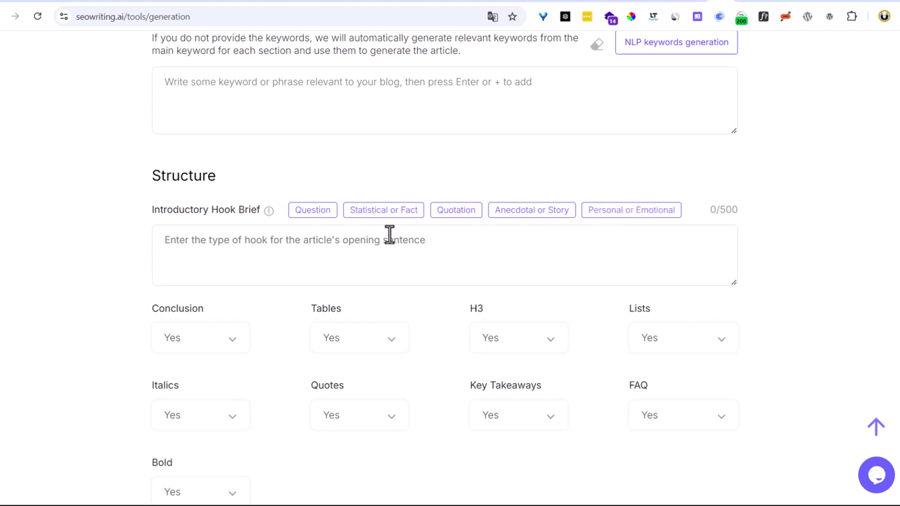
pyautogui.scroll(-2, 506, 255)
pyautogui.click(379, 90)
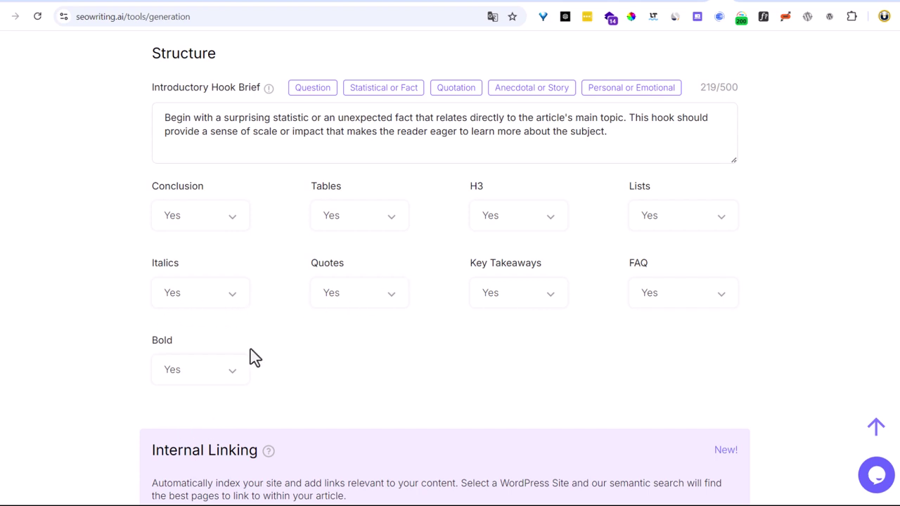
# Examine the Internal Linking section and its WordPress site choices, leaving the site set to None
pyautogui.scroll(-2, 253, 358)
pyautogui.click(357, 435)
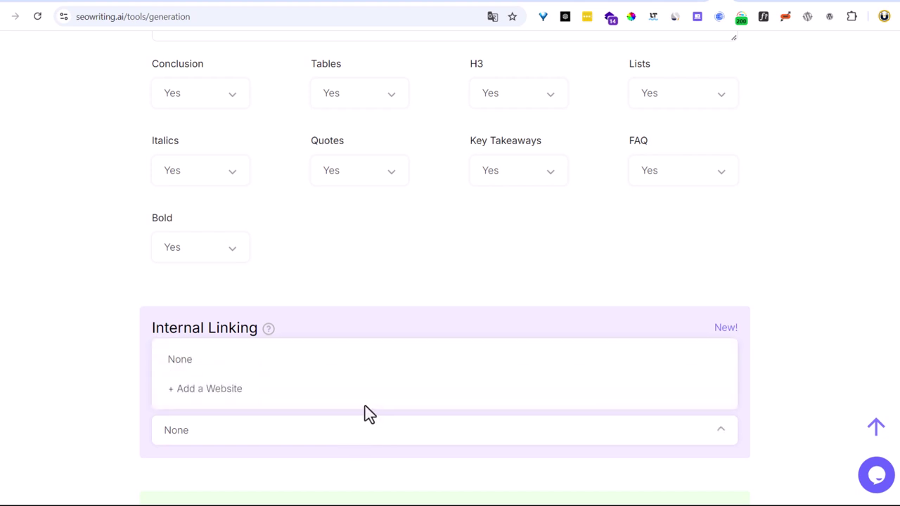
pyautogui.click(211, 360)
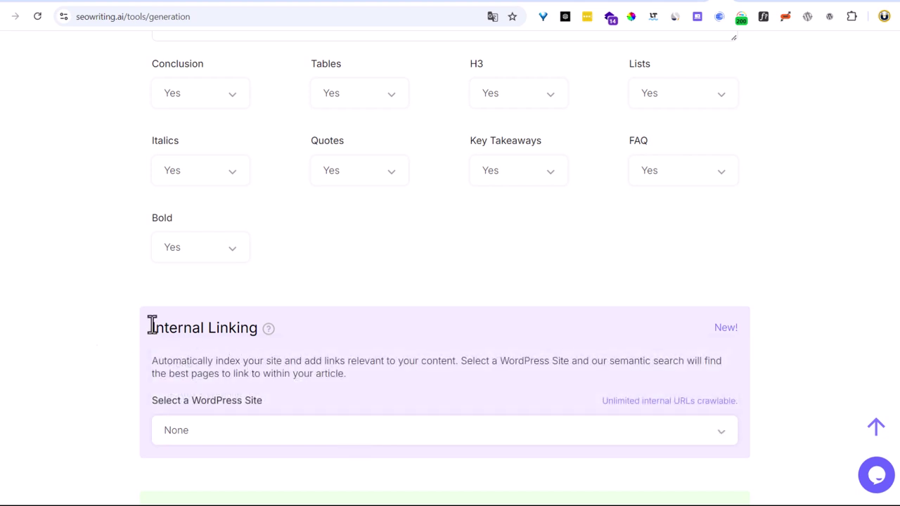
pyautogui.moveTo(151, 329); pyautogui.dragTo(268, 335)
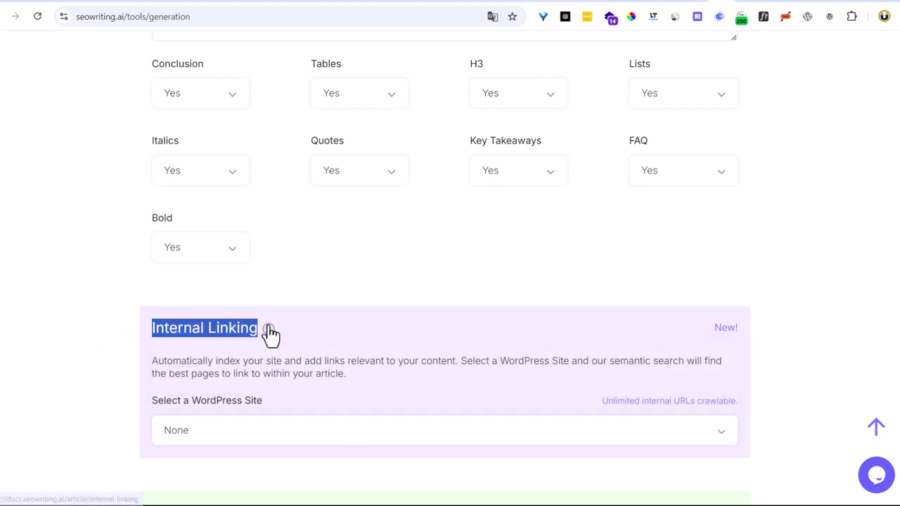
pyautogui.scroll(-1, 271, 336)
pyautogui.scroll(-3, 271, 336)
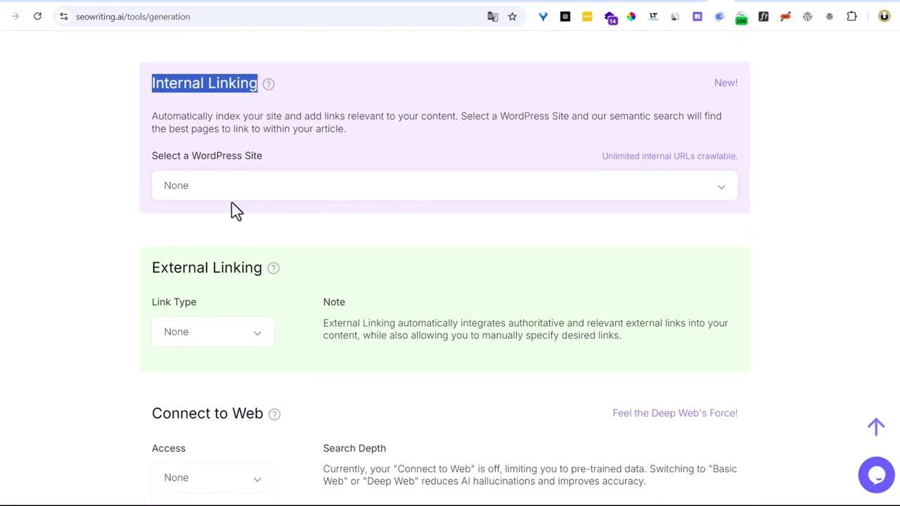
pyautogui.click(453, 195)
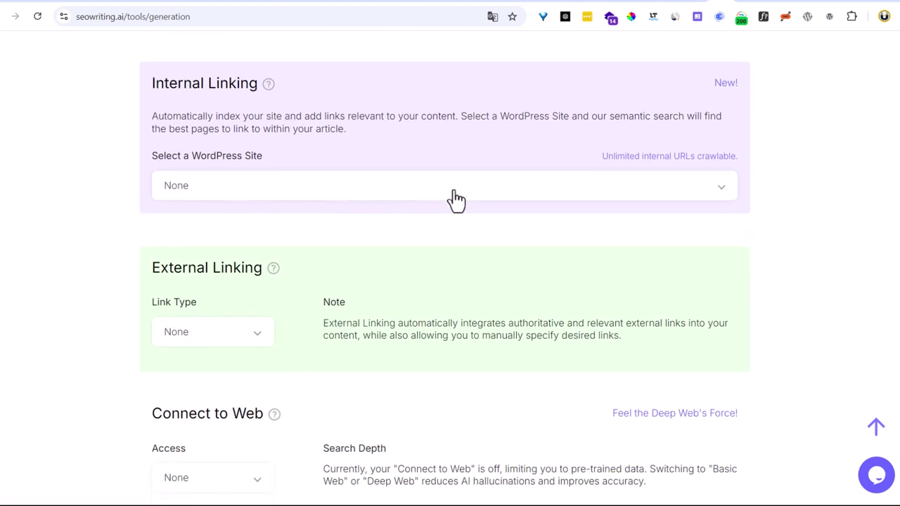
pyautogui.click(434, 148)
pyautogui.moveTo(153, 89); pyautogui.dragTo(257, 93)
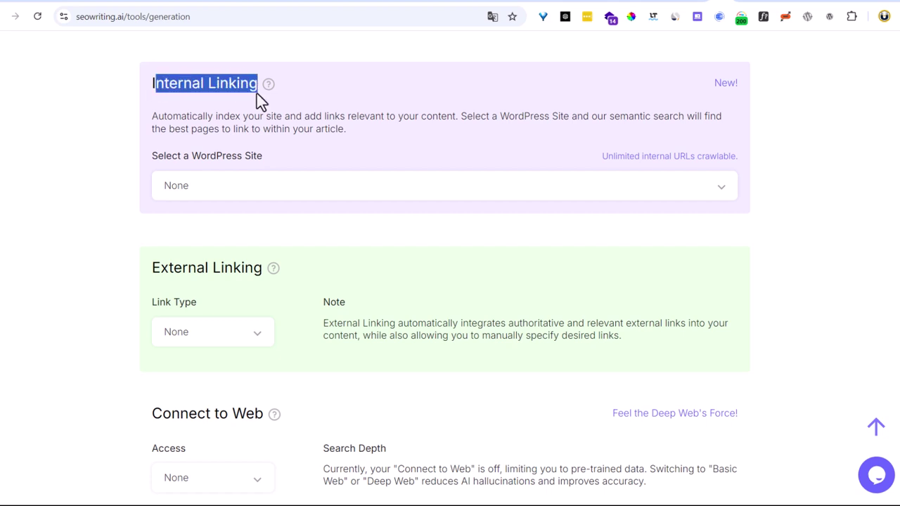
pyautogui.click(406, 112)
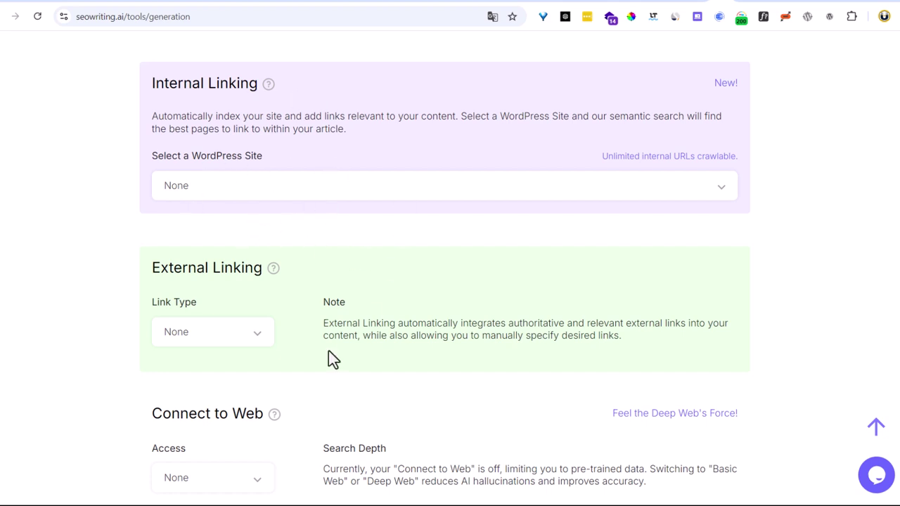
# Examine the External Linking link types and the Connect to Web access options, keeping both set to None
pyautogui.click(219, 348)
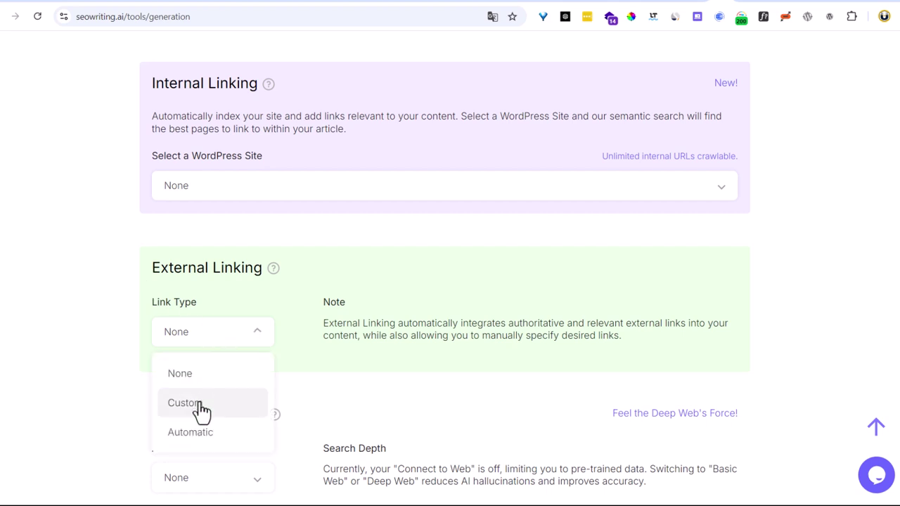
pyautogui.click(416, 279)
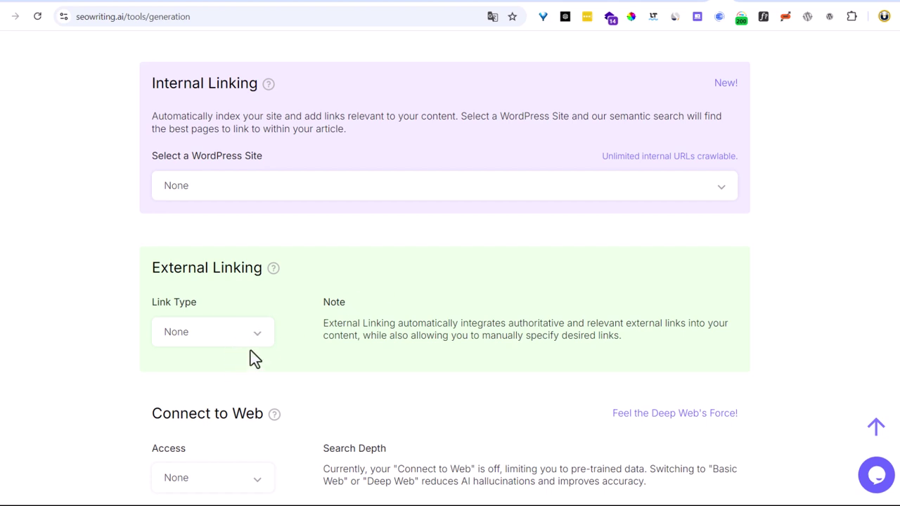
pyautogui.scroll(-3, 446, 361)
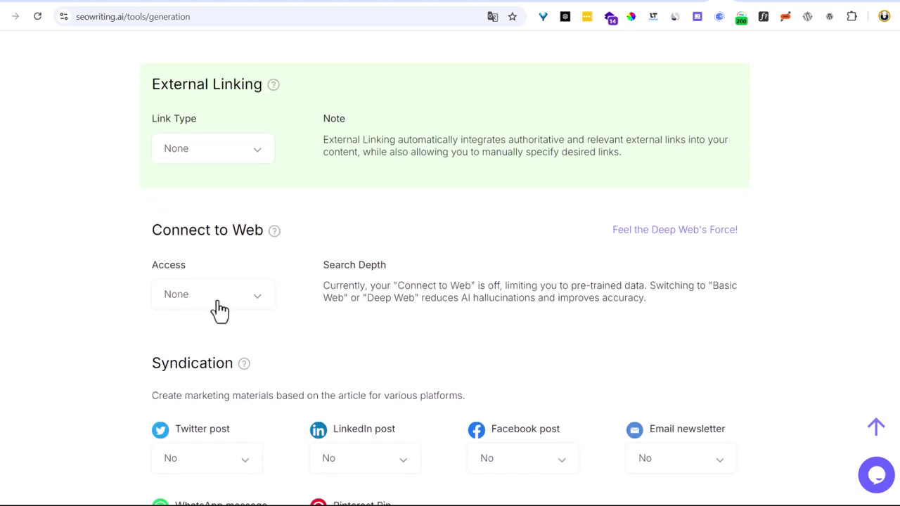
pyautogui.moveTo(138, 235); pyautogui.dragTo(268, 235)
pyautogui.click(83, 282)
pyautogui.click(236, 304)
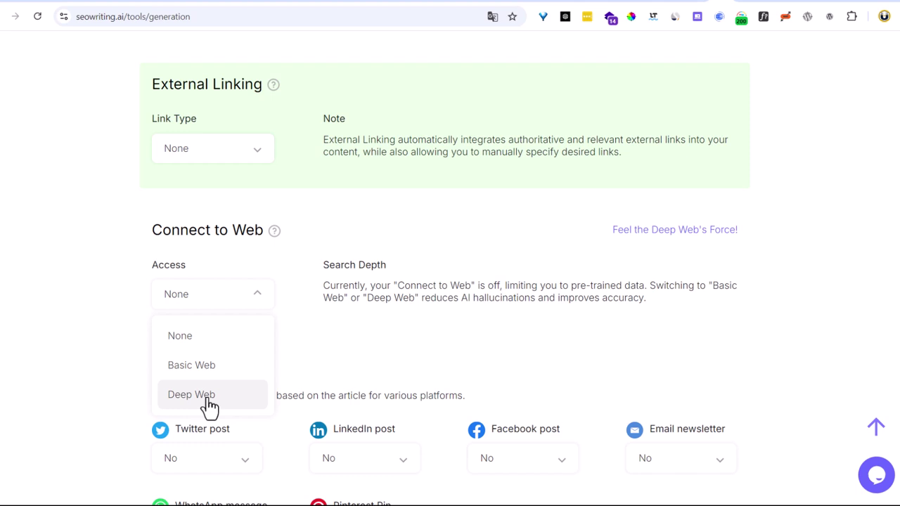
pyautogui.click(203, 335)
# Examine the Syndication section's platform options for marketing materials and its Link to page setting
pyautogui.scroll(-3, 138, 215)
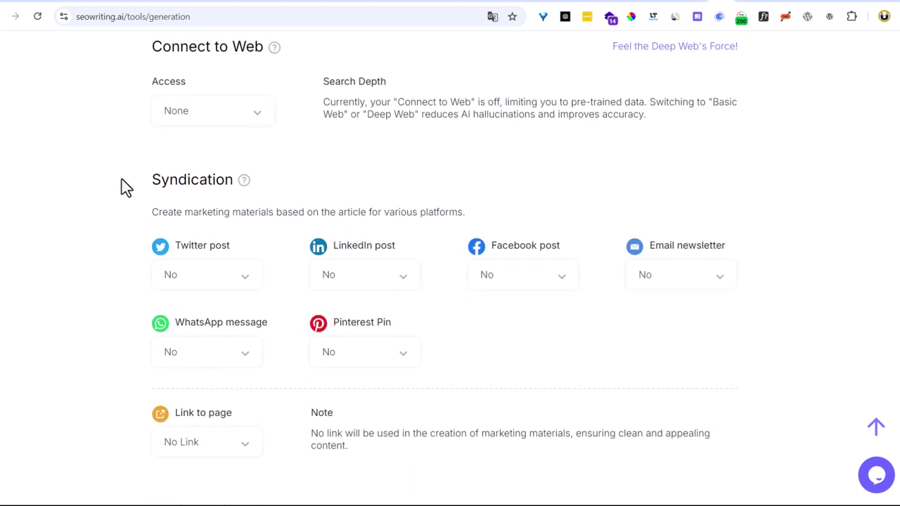
pyautogui.moveTo(141, 184); pyautogui.dragTo(305, 216)
pyautogui.click(103, 246)
pyautogui.scroll(-3, 226, 332)
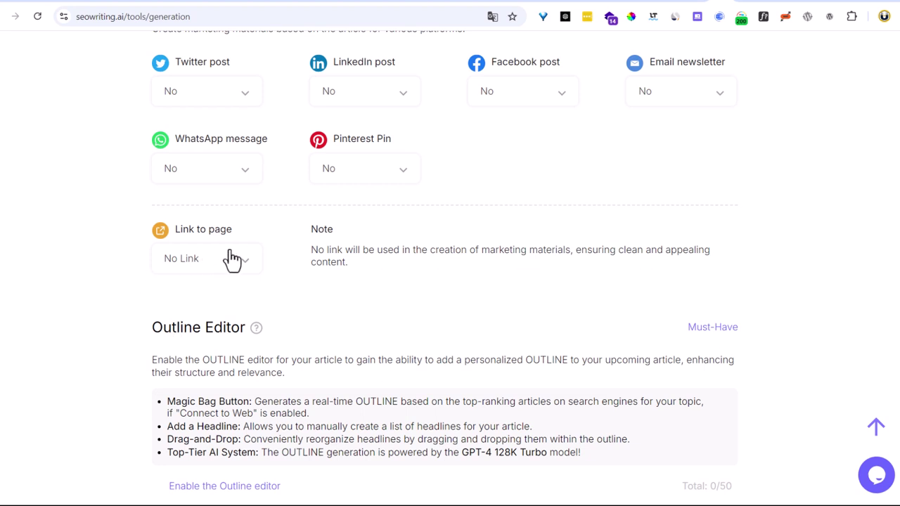
pyautogui.tripleClick(188, 236)
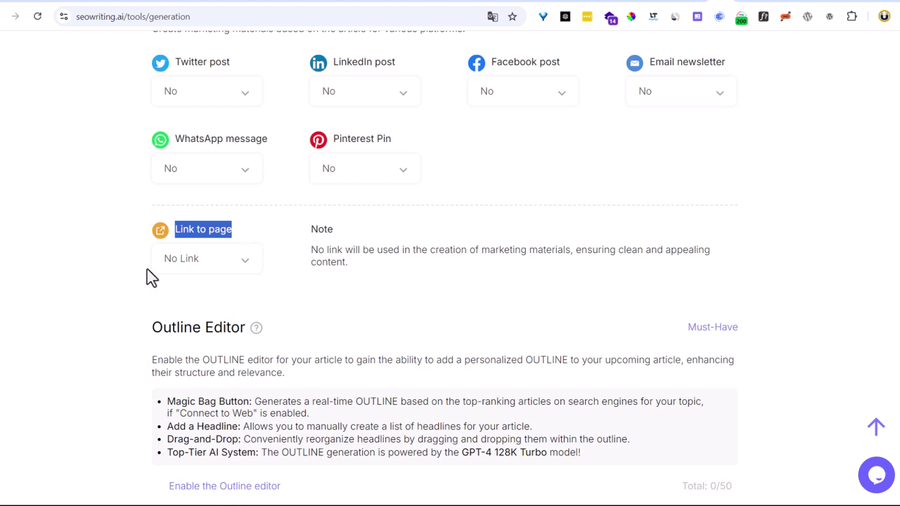
# Review the Outline Editor section, try to enable the editor, and dismiss the upgrade offer
pyautogui.scroll(-4, 147, 273)
pyautogui.scroll(2, 162, 253)
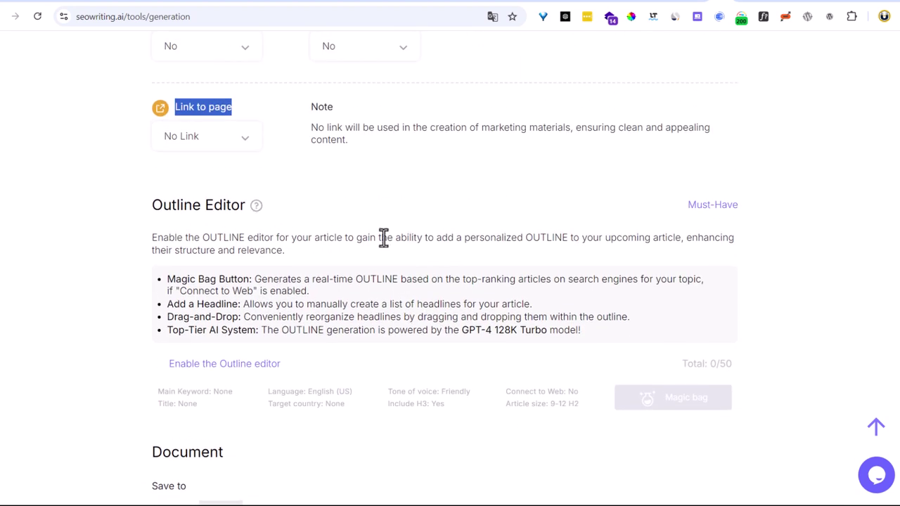
pyautogui.scroll(-2, 436, 267)
pyautogui.click(239, 242)
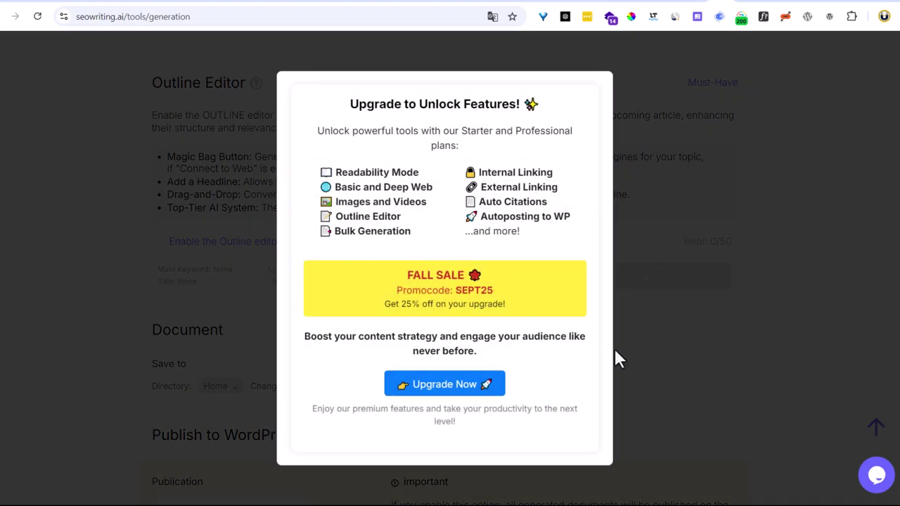
pyautogui.click(630, 351)
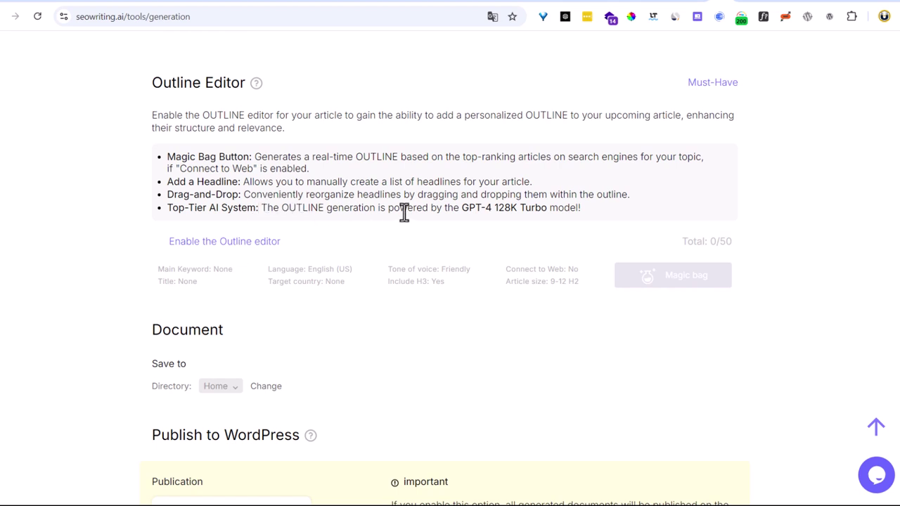
# Try to set Publish to WordPress publication to Yes, and cancel the site connection request
pyautogui.scroll(-2, 416, 306)
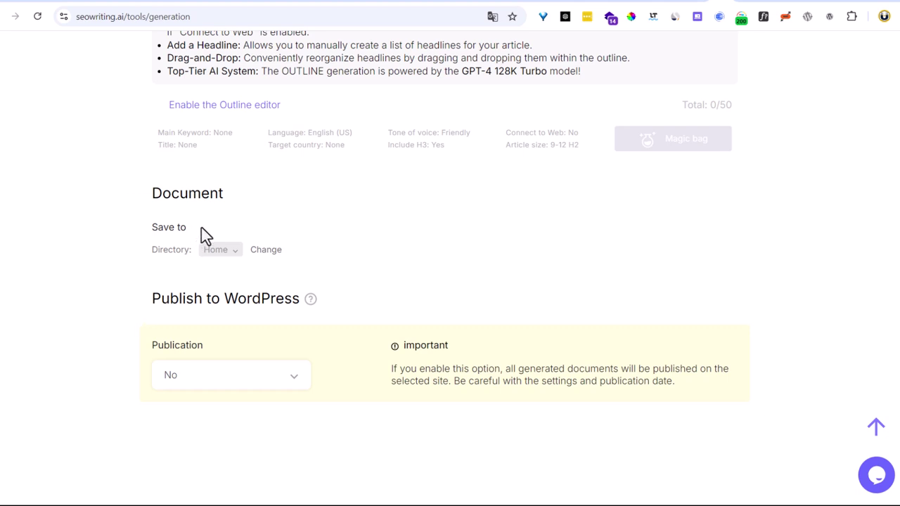
pyautogui.click(241, 384)
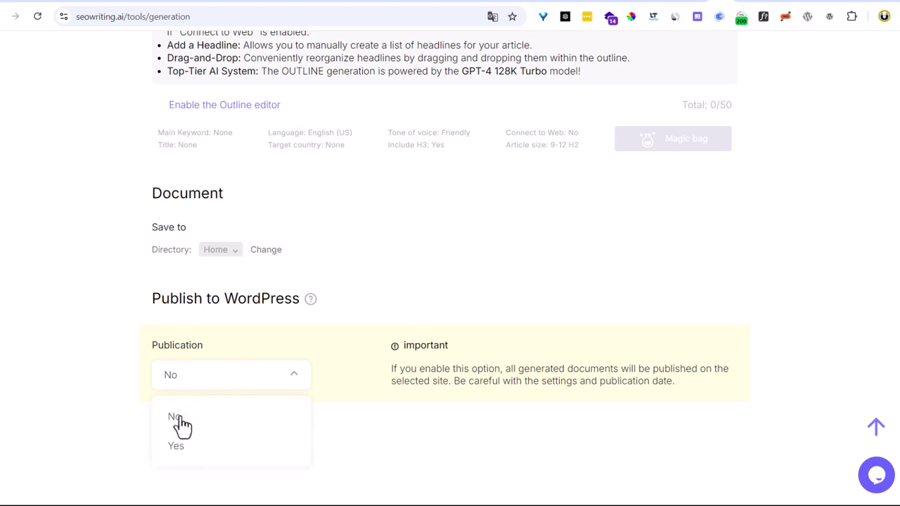
pyautogui.click(193, 449)
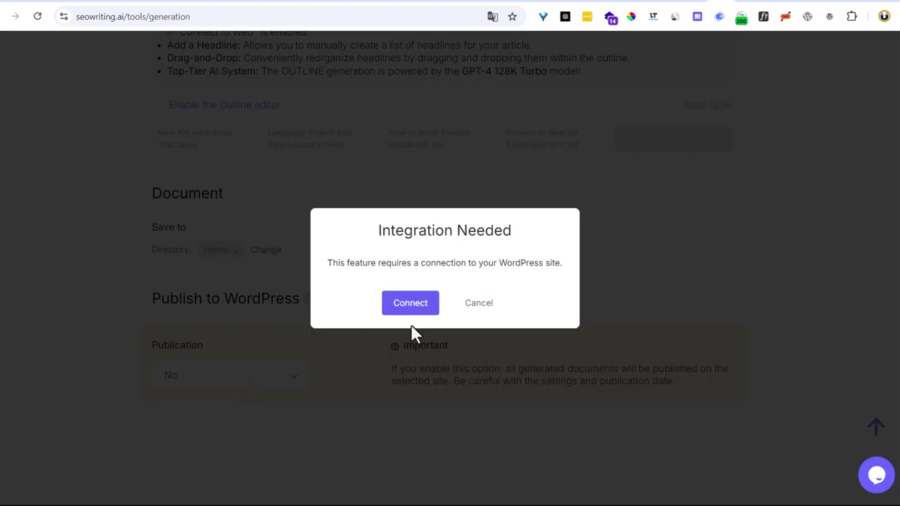
pyautogui.click(479, 307)
# Open the saved article "Avis GreenGeeks - Hébergement Éco-responsable" from the documents list
pyautogui.scroll(6, 534, 349)
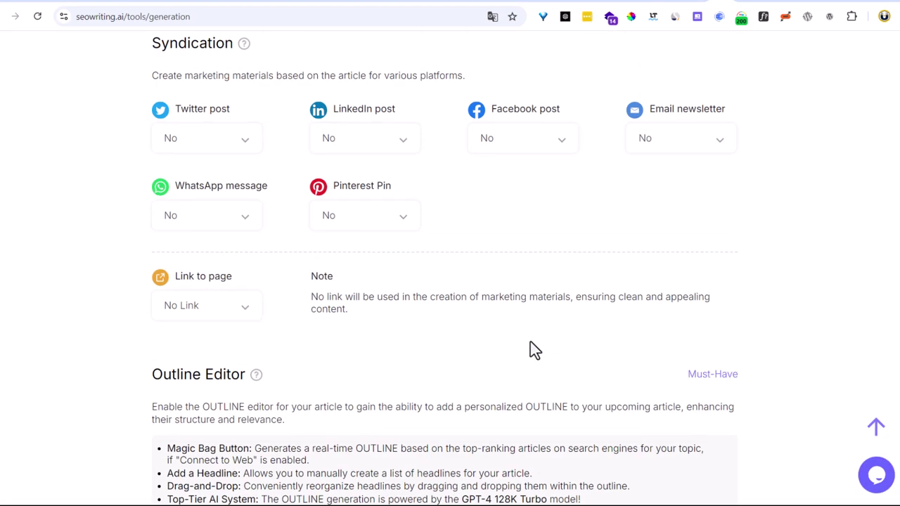
pyautogui.click(877, 430)
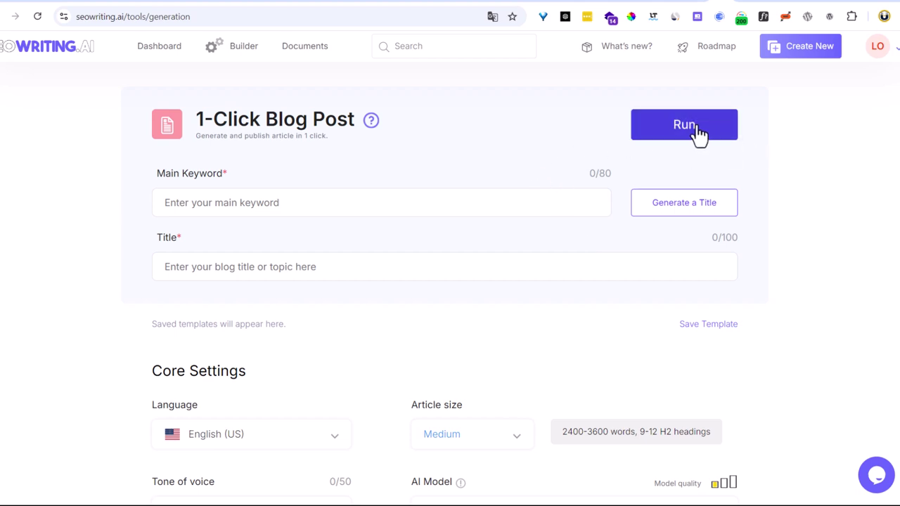
pyautogui.click(294, 49)
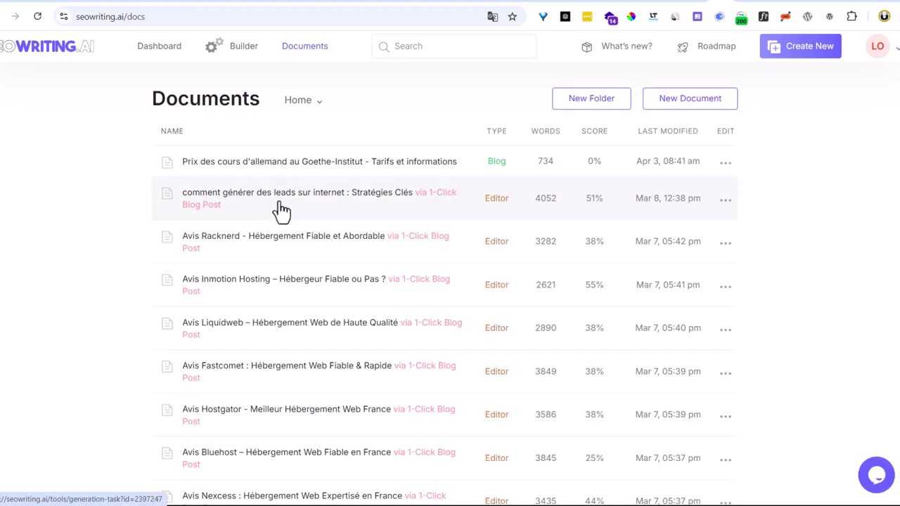
pyautogui.scroll(-3, 281, 338)
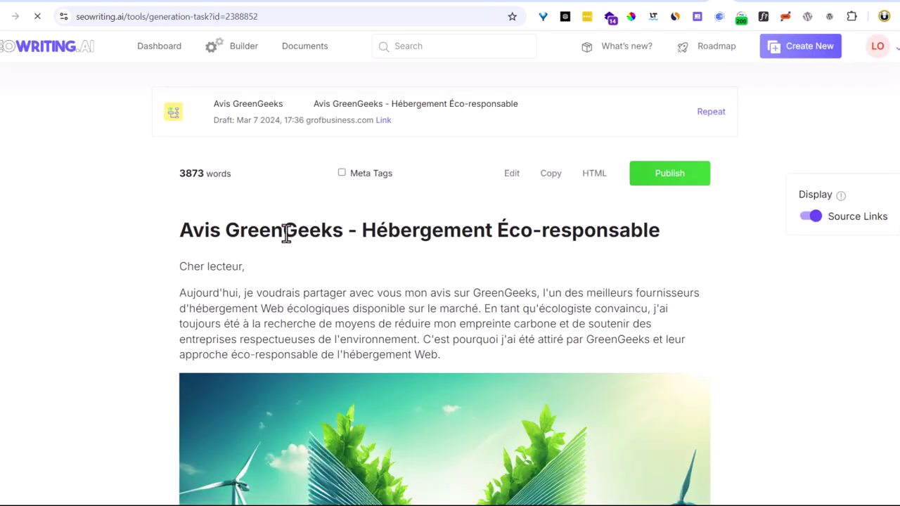
# Examine the GreenGeeks article's word count, introduction, AI-generated header image and "Points clés" list
pyautogui.moveTo(180, 175); pyautogui.dragTo(201, 178)
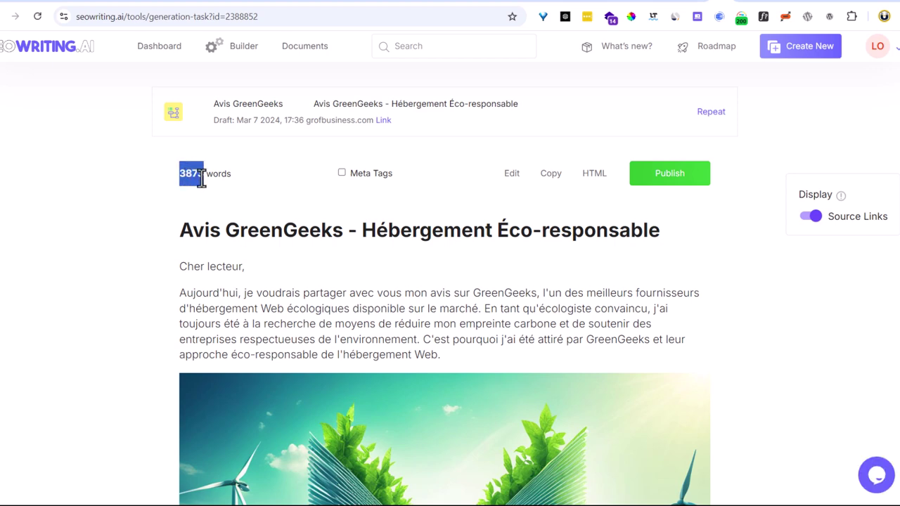
pyautogui.scroll(-2, 363, 295)
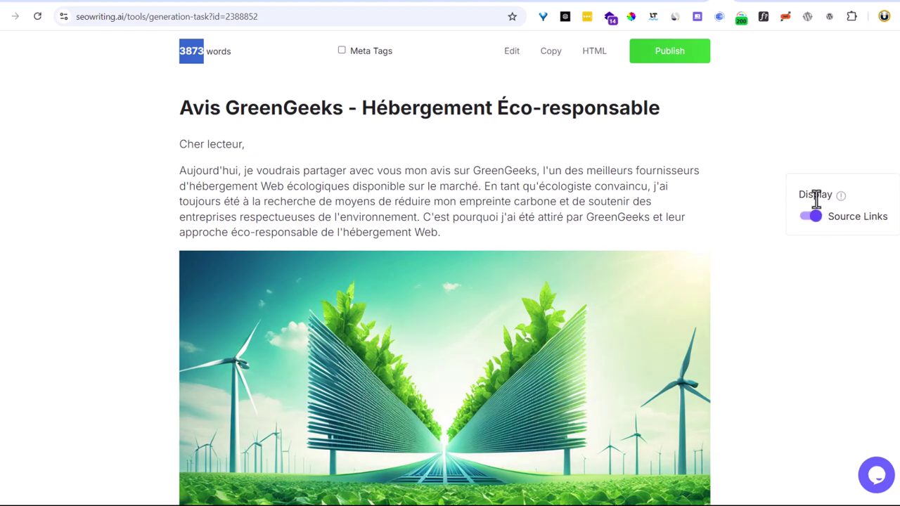
pyautogui.scroll(-4, 595, 358)
pyautogui.scroll(6, 275, 257)
pyautogui.scroll(-7, 279, 267)
pyautogui.scroll(7, 279, 263)
pyautogui.scroll(-10, 301, 221)
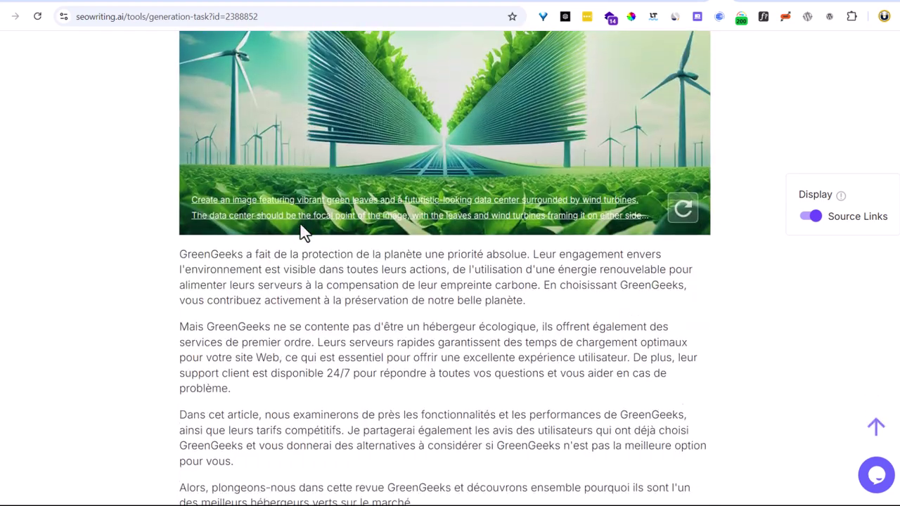
pyautogui.scroll(5, 325, 237)
pyautogui.scroll(-5, 460, 243)
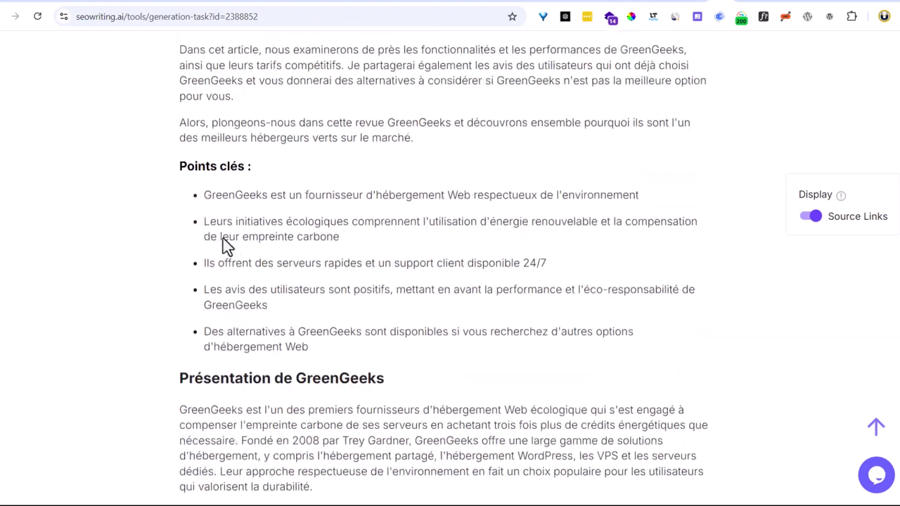
pyautogui.moveTo(179, 171); pyautogui.dragTo(304, 174)
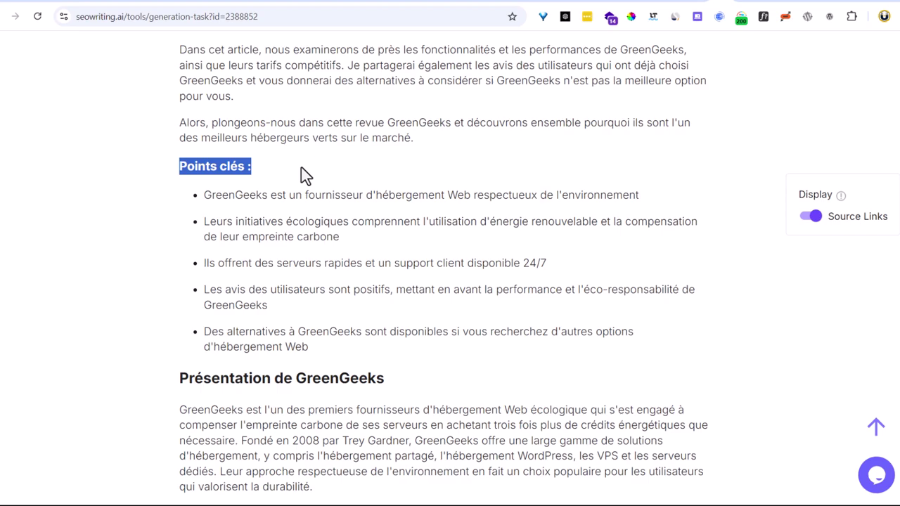
pyautogui.click(279, 180)
# Examine the GreenGeeks article's embedded YouTube review, the security pros and cons table, the hosting options and the "Options tarifaires" pricing table
pyautogui.scroll(-1, 289, 253)
pyautogui.scroll(-15, 289, 253)
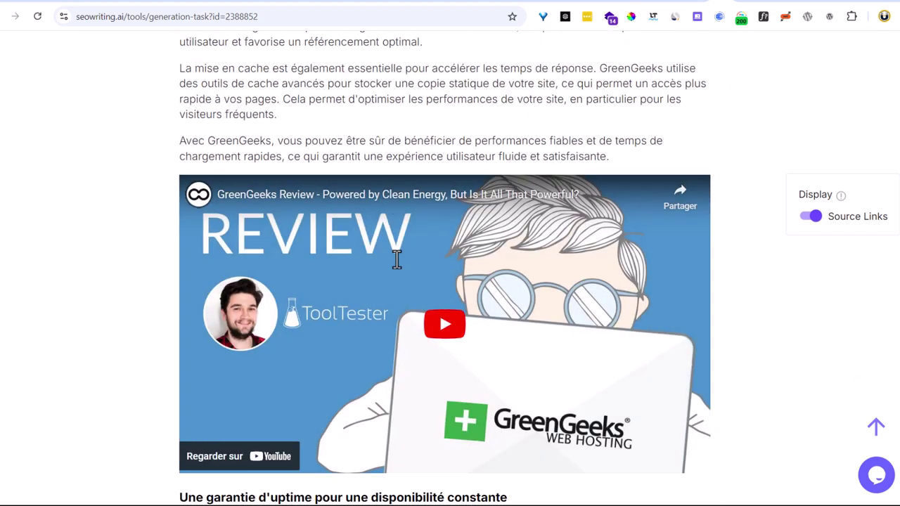
pyautogui.scroll(-15, 397, 259)
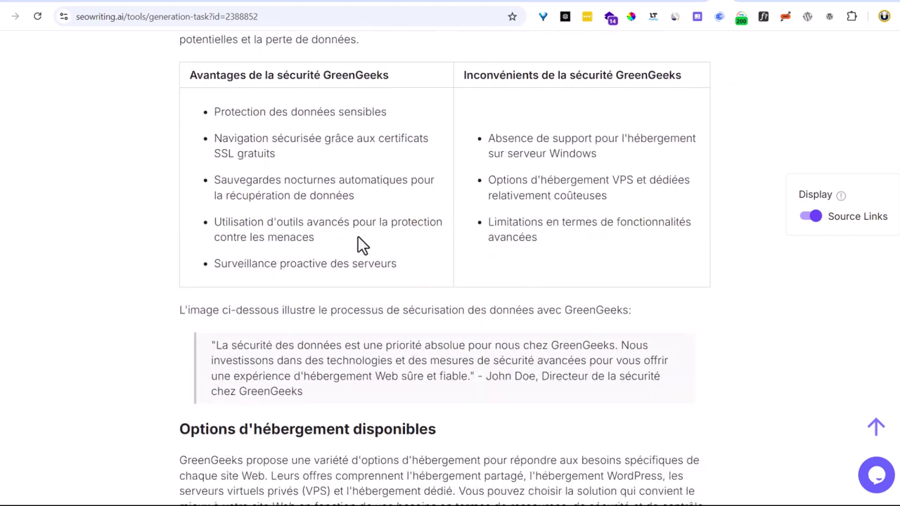
pyautogui.scroll(-3, 555, 272)
pyautogui.moveTo(211, 116); pyautogui.dragTo(328, 227)
pyautogui.scroll(-5, 328, 227)
pyautogui.moveTo(191, 193); pyautogui.dragTo(364, 288)
pyautogui.scroll(-6, 364, 297)
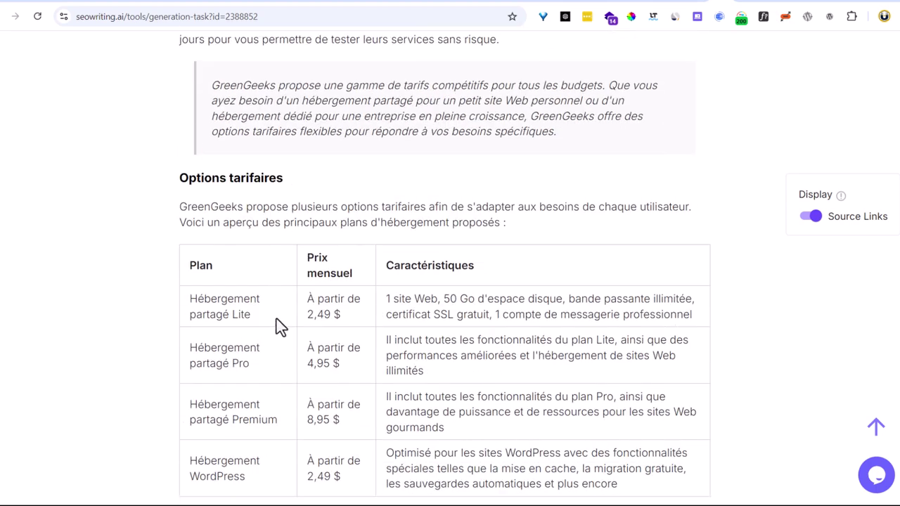
pyautogui.scroll(-4, 257, 322)
pyautogui.moveTo(358, 203); pyautogui.dragTo(271, 163)
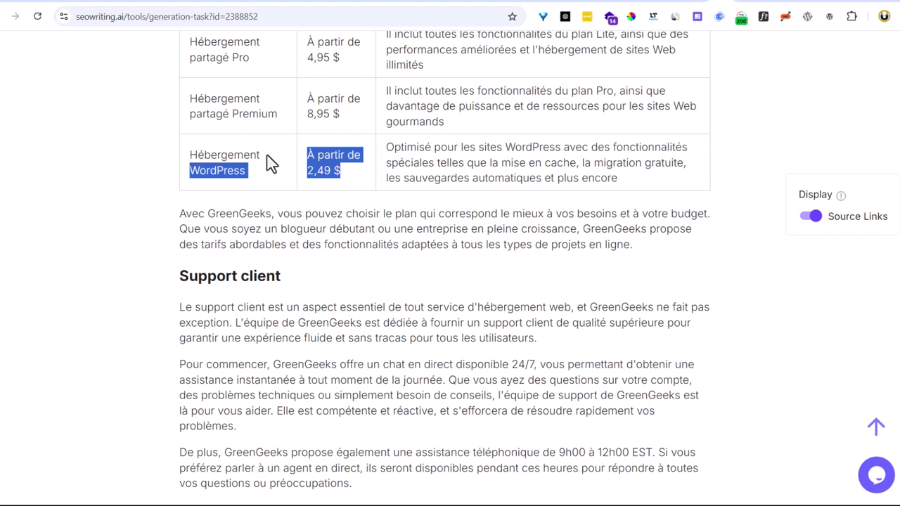
# Examine the article's "Support client" section, its generated image, the user testimonials and the "Avantages" and "Inconvénients" tables
pyautogui.scroll(-4, 296, 173)
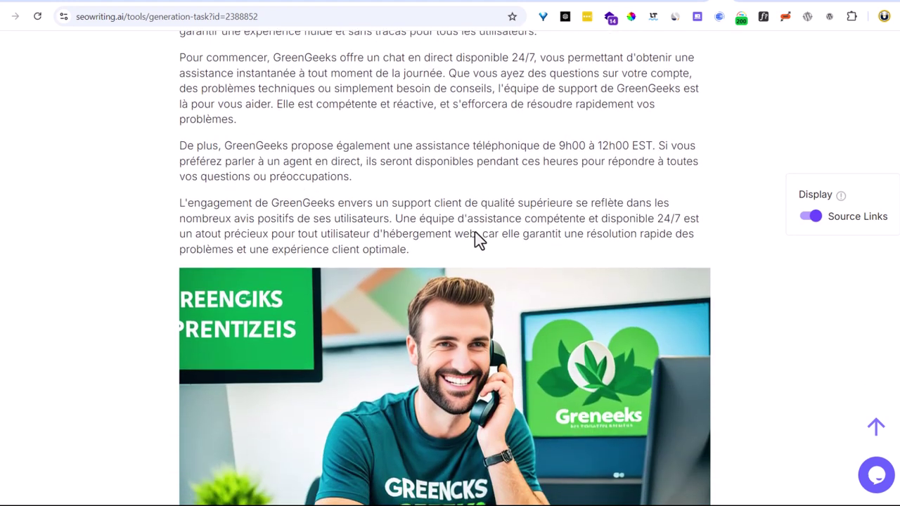
pyautogui.scroll(-3, 471, 227)
pyautogui.scroll(-4, 455, 196)
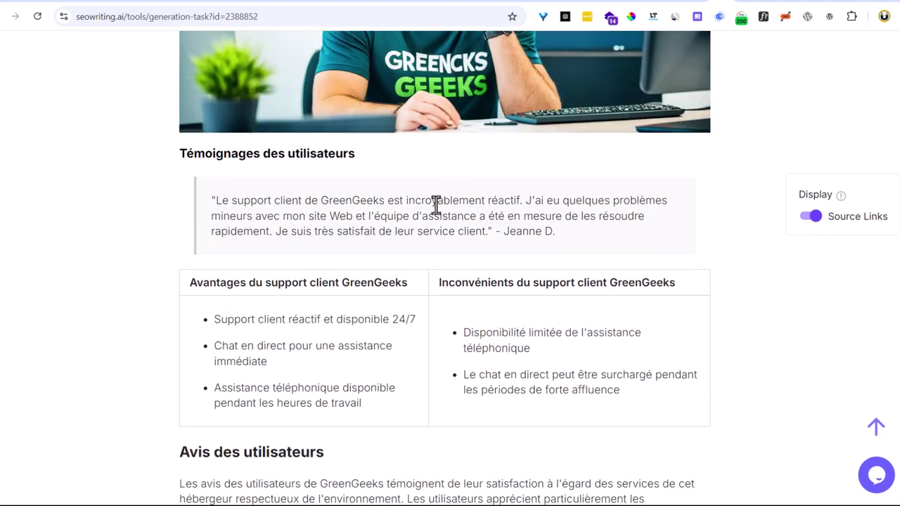
pyautogui.scroll(-9, 346, 201)
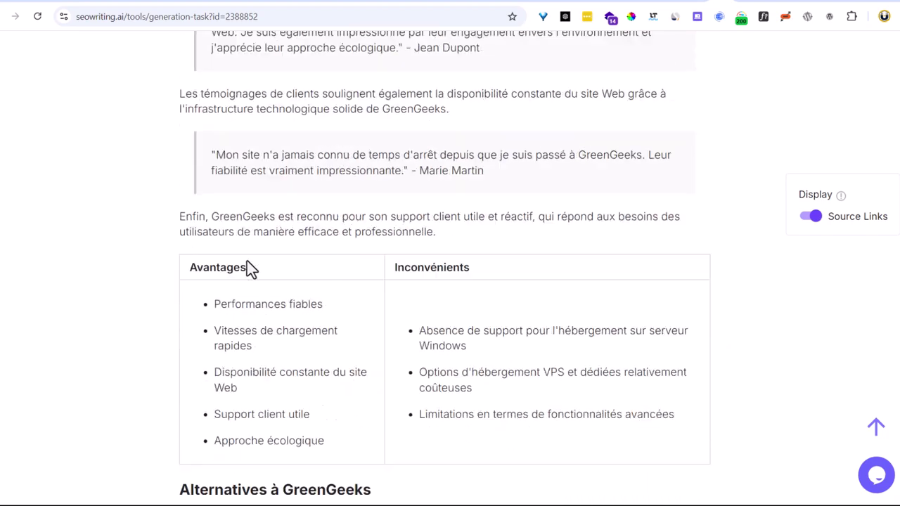
pyautogui.scroll(-14, 304, 249)
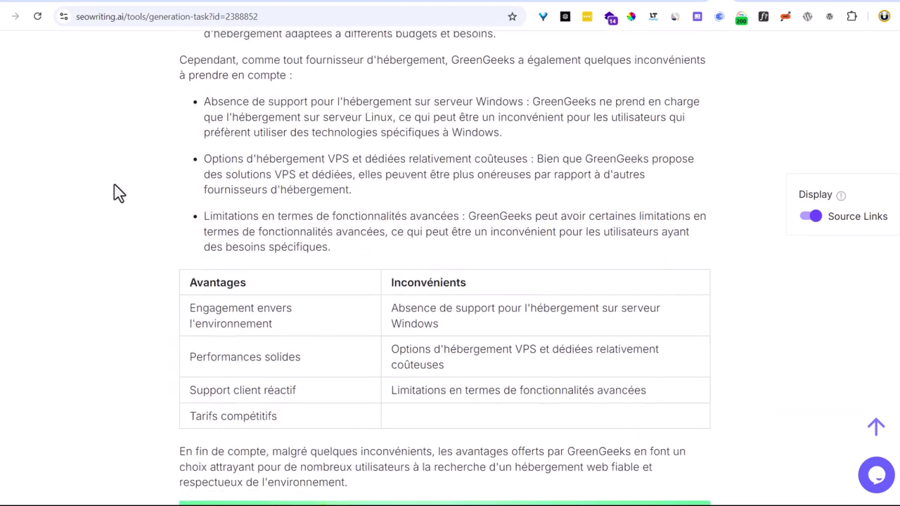
pyautogui.moveTo(176, 160); pyautogui.dragTo(351, 189)
pyautogui.scroll(-10, 365, 211)
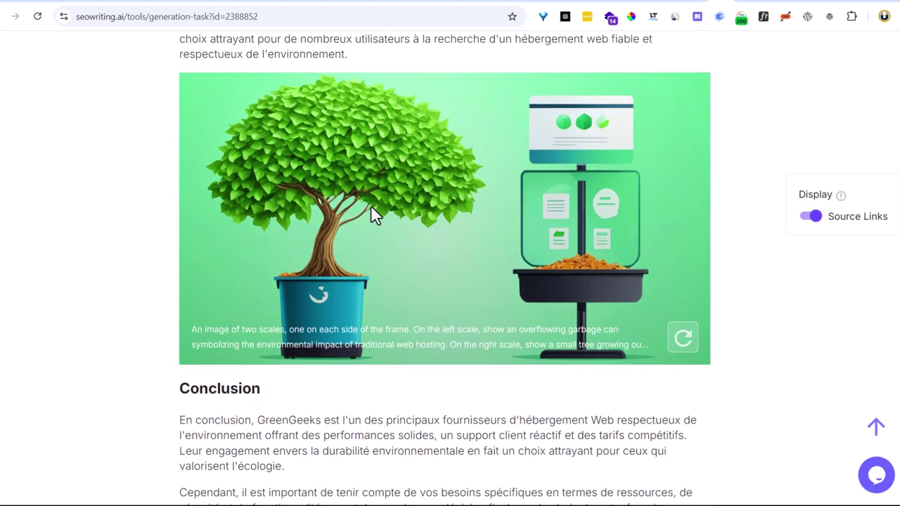
# Examine the article's conclusion, the placeholder entries under "Références", the FAQ and the "Liens sources" list
pyautogui.scroll(-5, 293, 227)
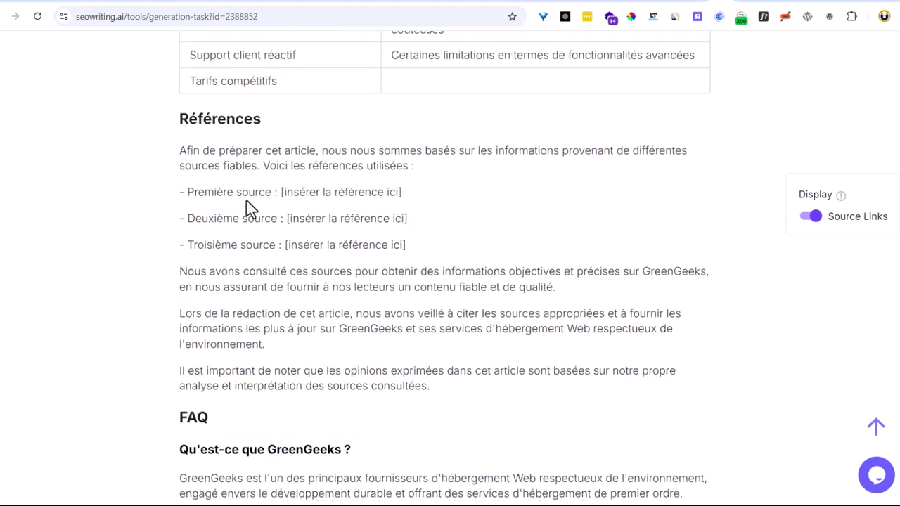
pyautogui.moveTo(179, 176); pyautogui.dragTo(488, 262)
pyautogui.scroll(-12, 488, 261)
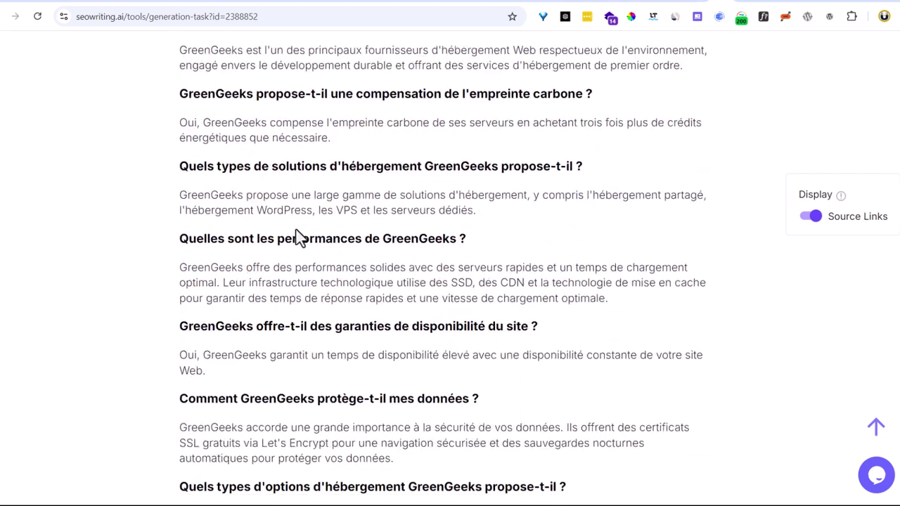
pyautogui.scroll(-4, 281, 238)
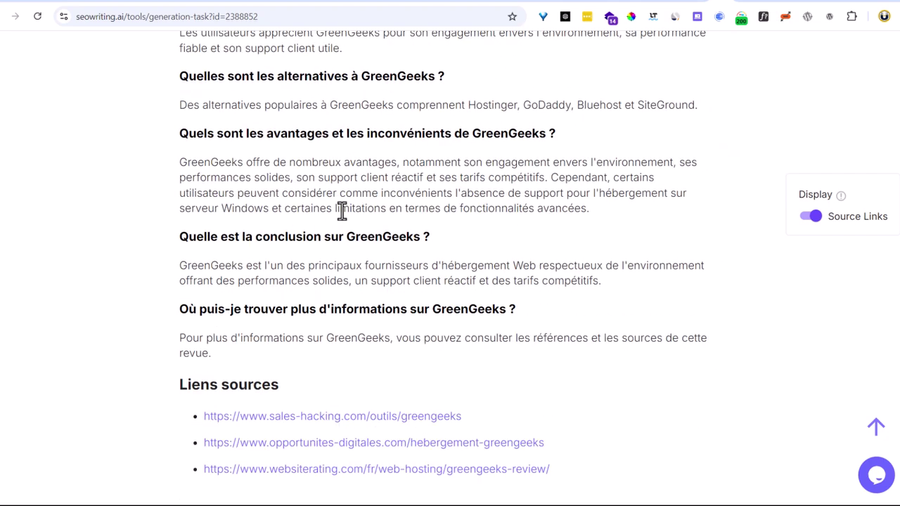
# Return to the beginning of the GreenGeeks article and switch to the open Koala AI Pricing page
pyautogui.scroll(5, 894, 401)
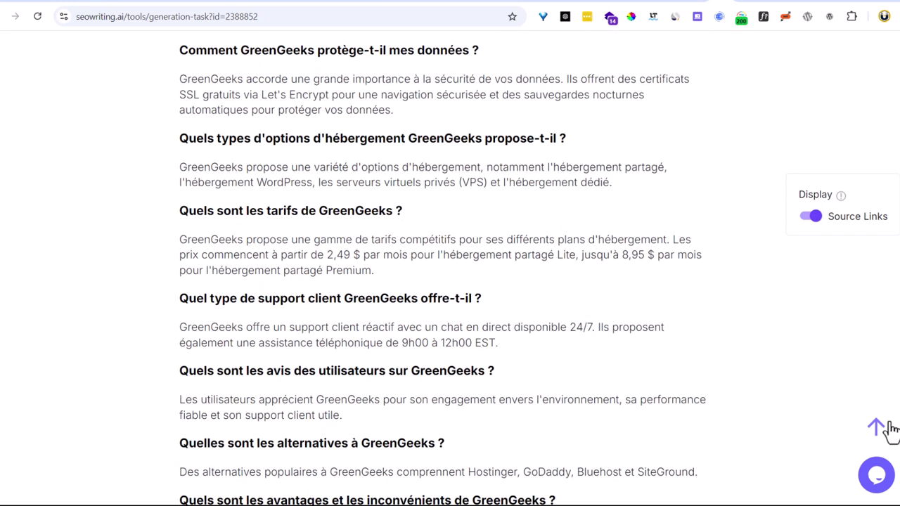
pyautogui.click(876, 426)
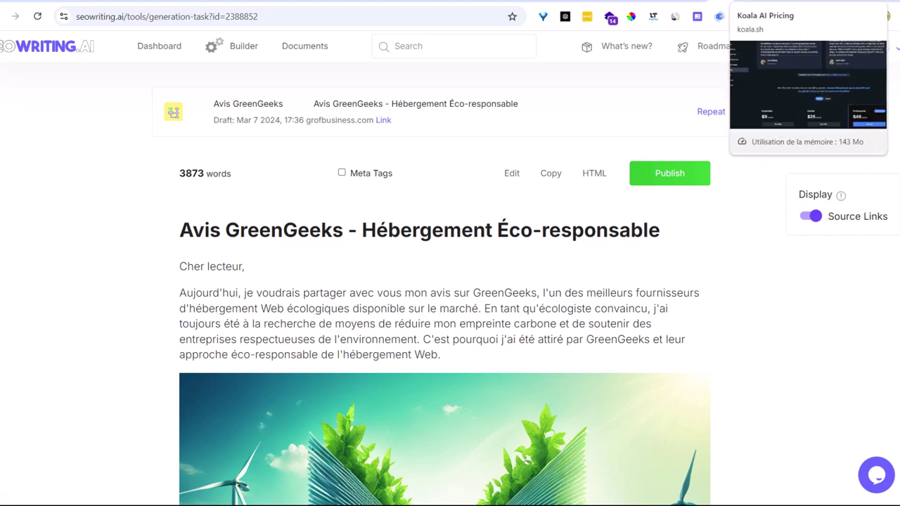
pyautogui.click(774, 2)
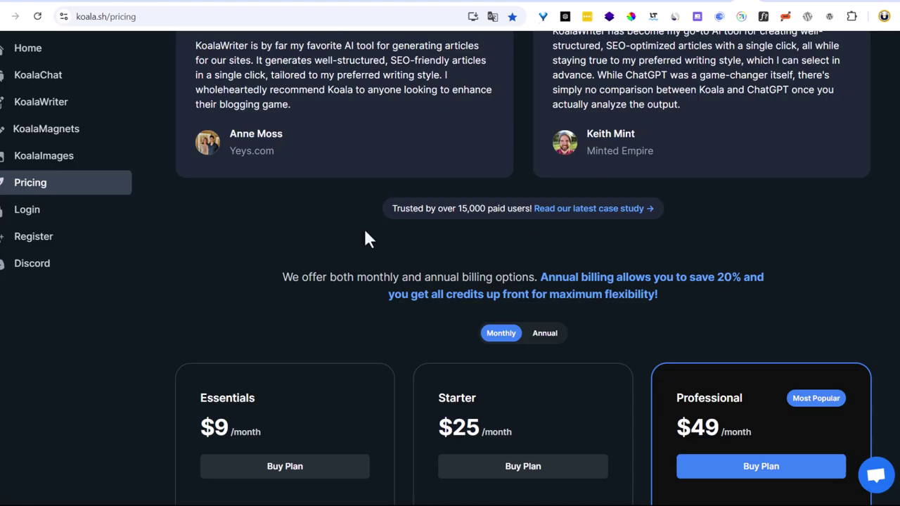